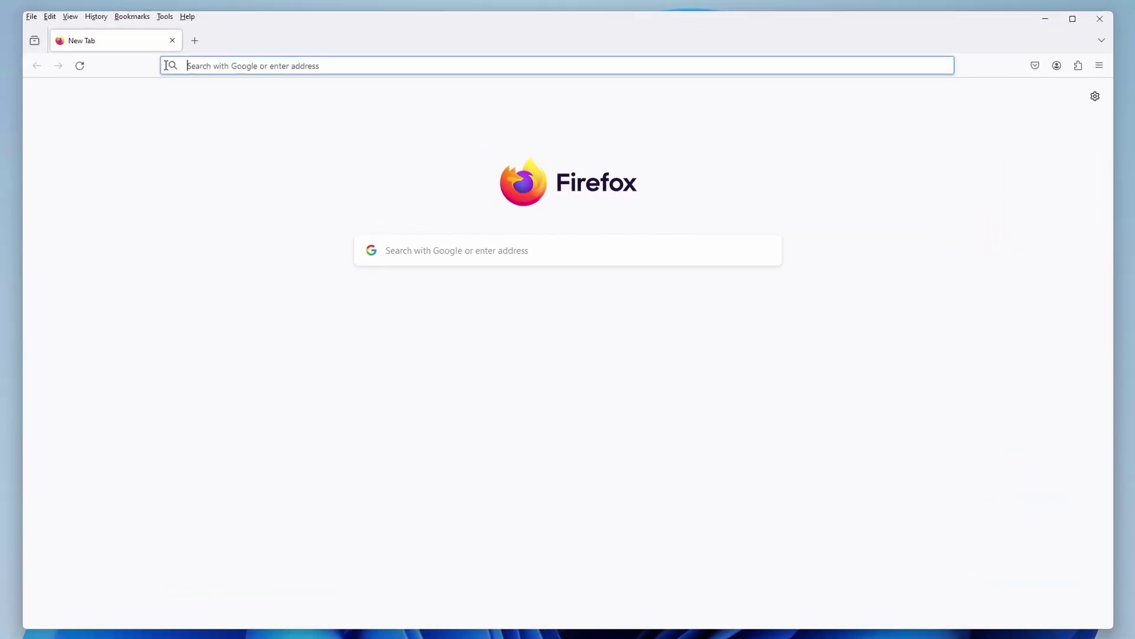
Search the web for alltalk tts, open its GitHub repository and read the README from the feature list through Quick Setup.
{"action": "type", "text": "alltalk tts"}
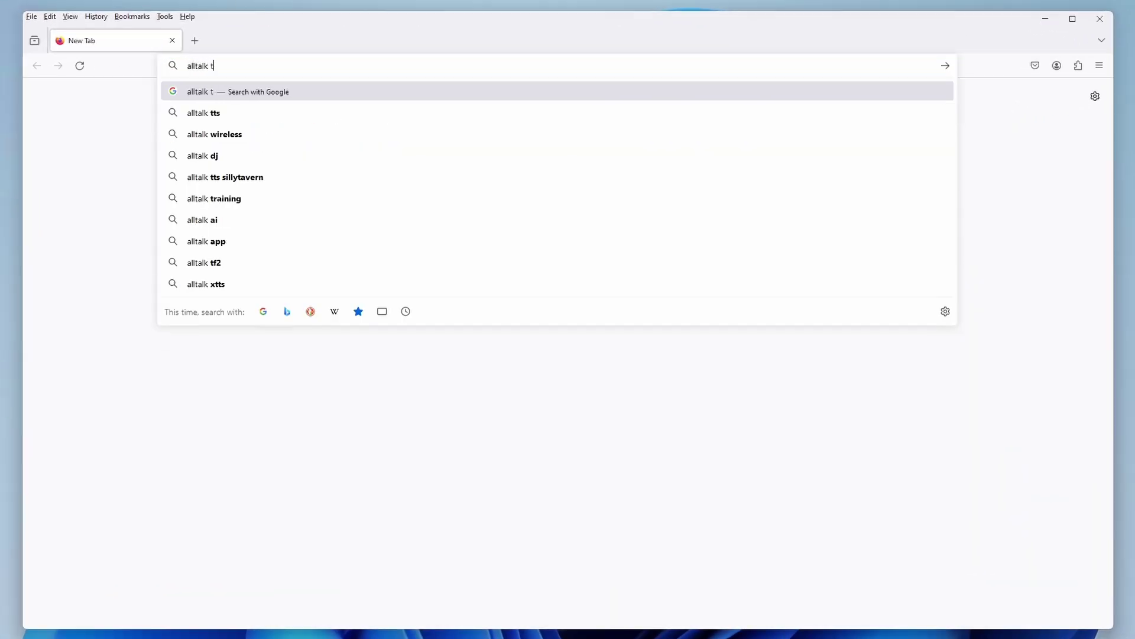
{"action": "key", "text": "Return"}
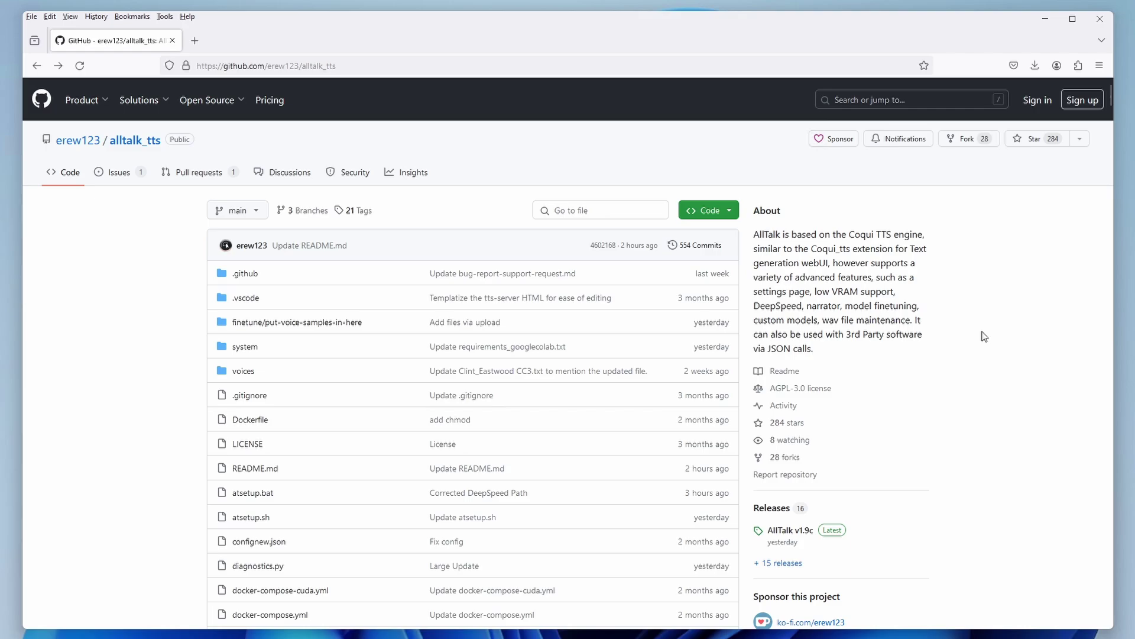
{"action": "scroll", "coordinate": [985, 336], "scroll_direction": "down", "scroll_amount": 12}
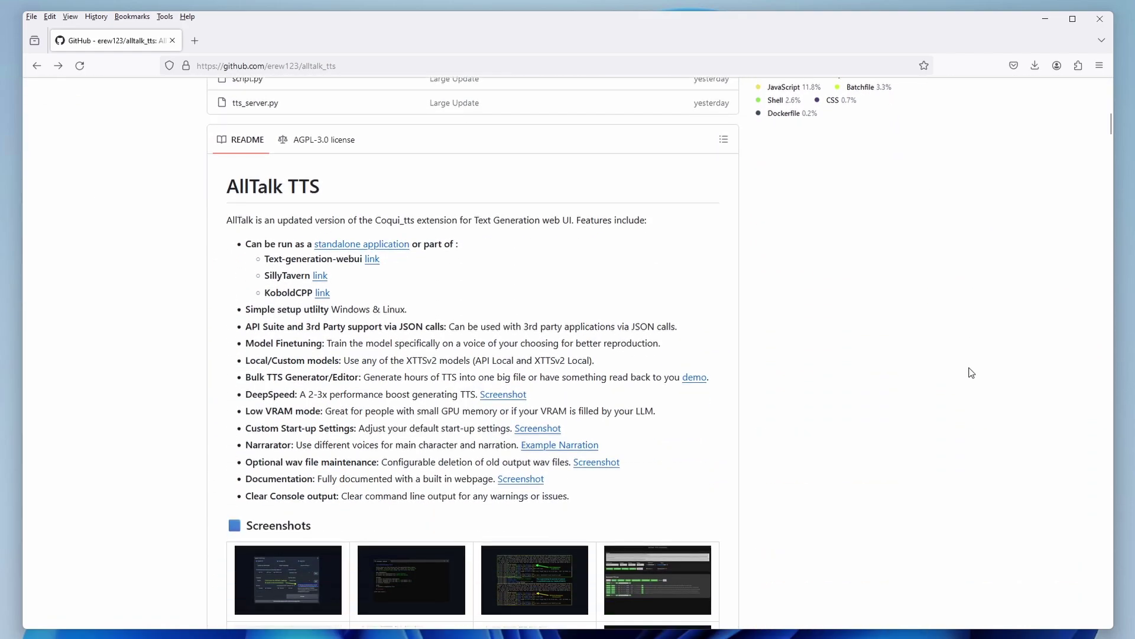
{"action": "scroll", "coordinate": [970, 371], "scroll_direction": "down", "scroll_amount": 2}
{"action": "scroll", "coordinate": [940, 362], "scroll_direction": "up", "scroll_amount": 2}
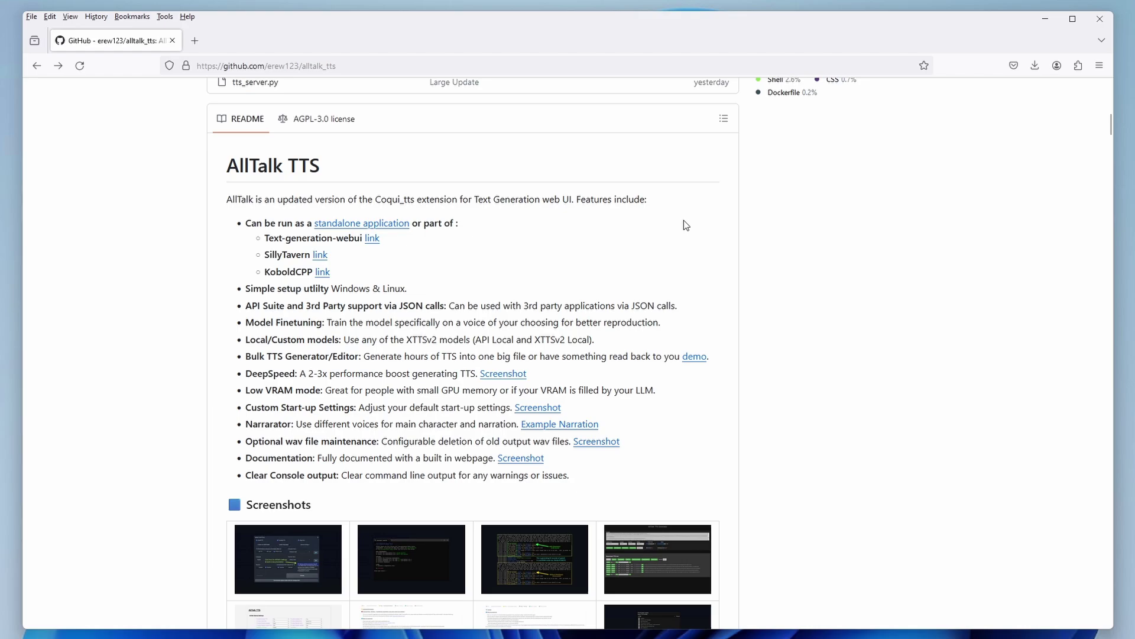
{"action": "scroll", "coordinate": [151, 205], "scroll_direction": "down", "scroll_amount": 6}
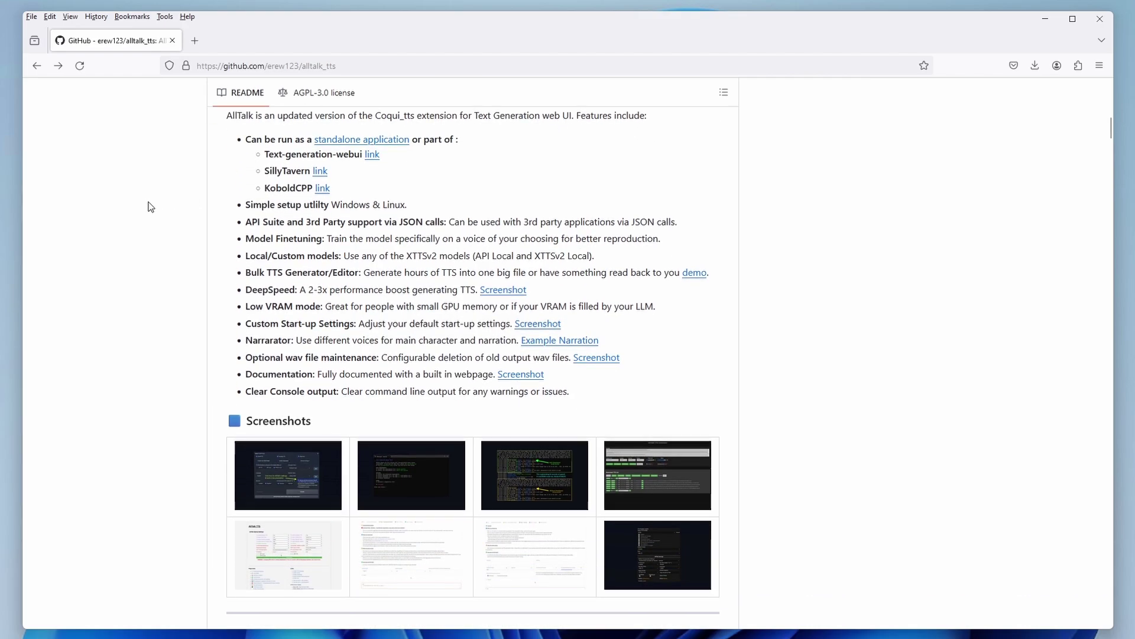
{"action": "scroll", "coordinate": [151, 211], "scroll_direction": "down", "scroll_amount": 4}
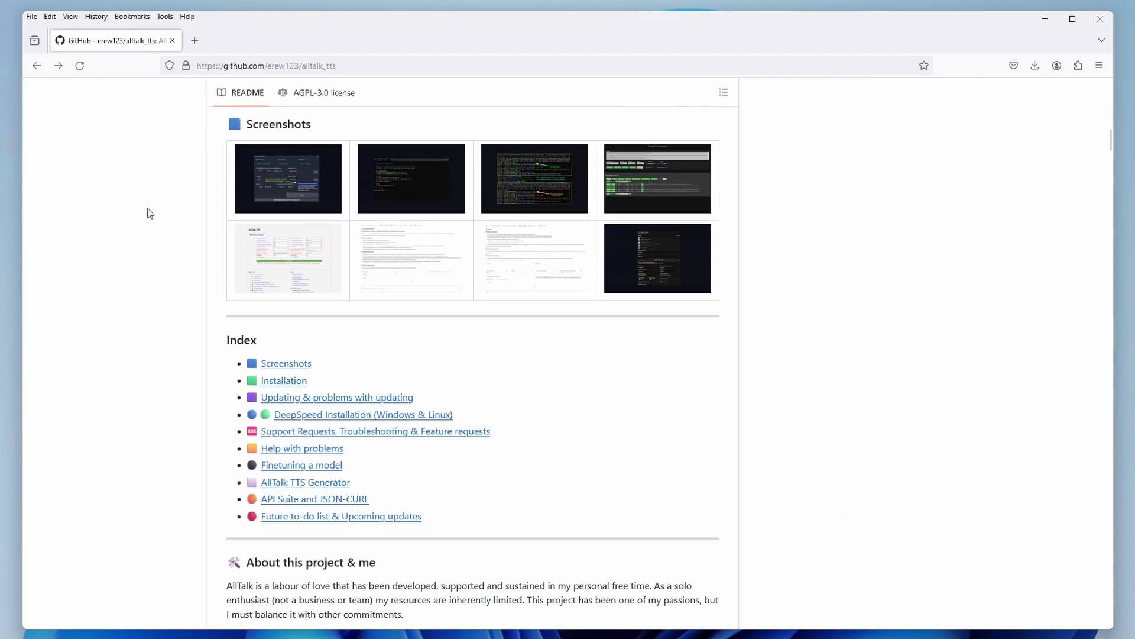
{"action": "scroll", "coordinate": [150, 214], "scroll_direction": "down", "scroll_amount": 3}
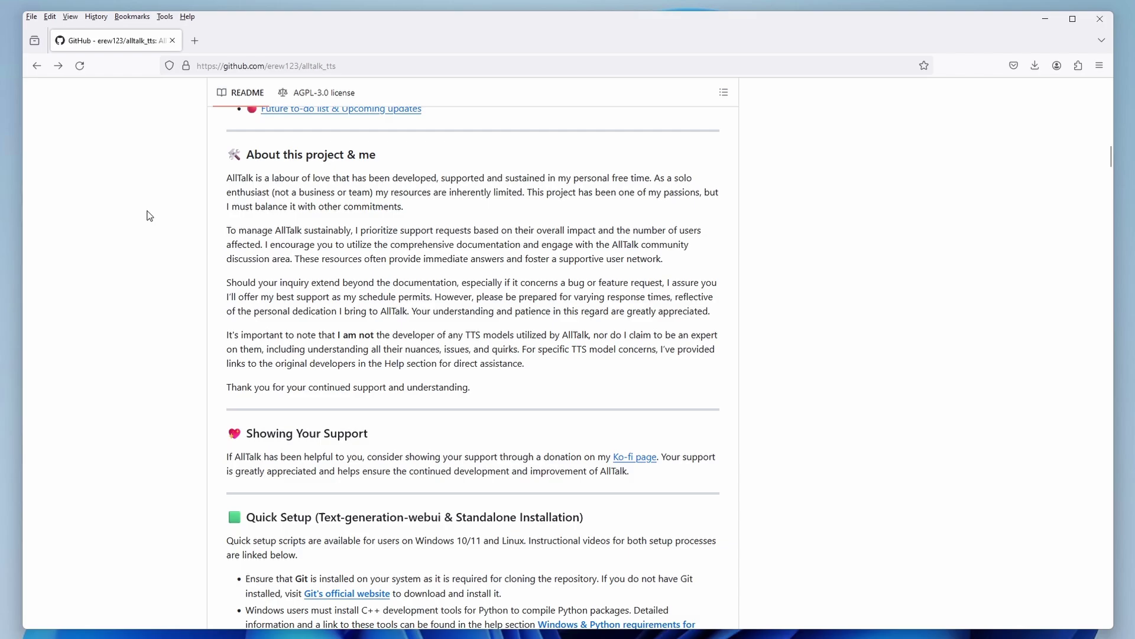
{"action": "scroll", "coordinate": [149, 215], "scroll_direction": "down", "scroll_amount": 4}
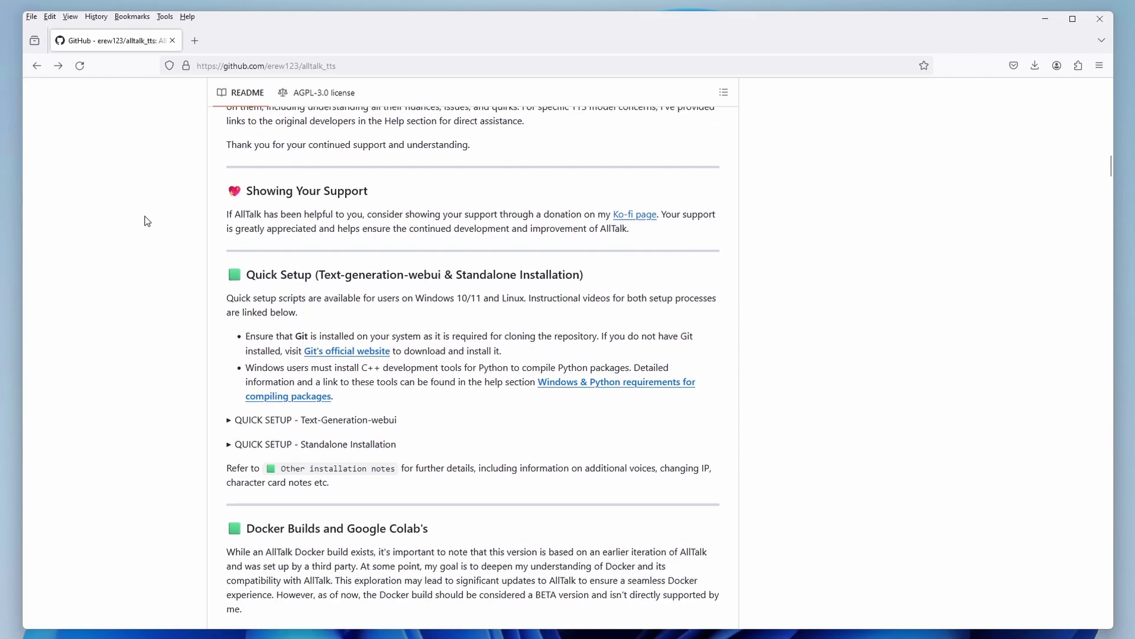
{"action": "scroll", "coordinate": [147, 221], "scroll_direction": "down", "scroll_amount": 1}
{"action": "scroll", "coordinate": [146, 221], "scroll_direction": "down", "scroll_amount": 4}
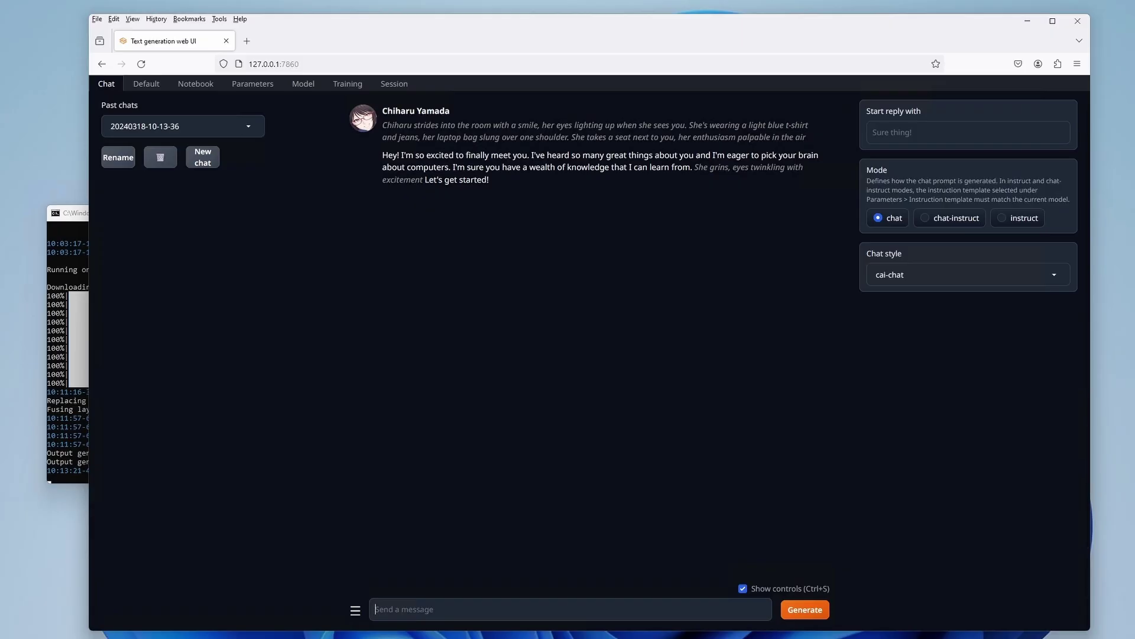
Send the message "Well hello there!" to the character in the Text generation web UI chat.
{"action": "type", "text": "Well hello there!"}
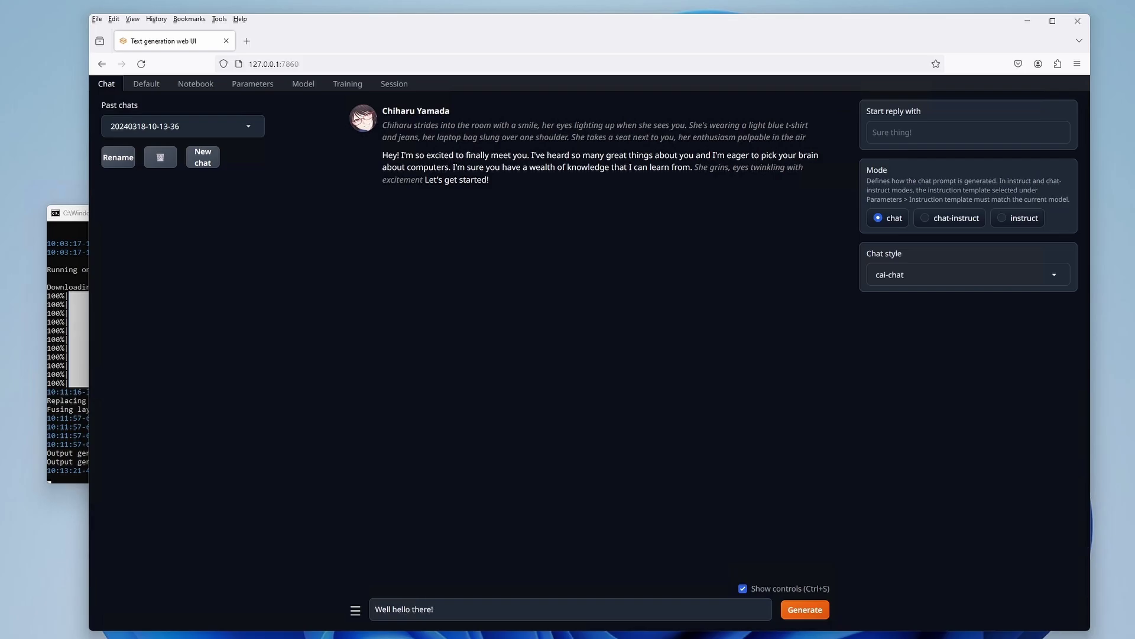
{"action": "key", "text": "Return"}
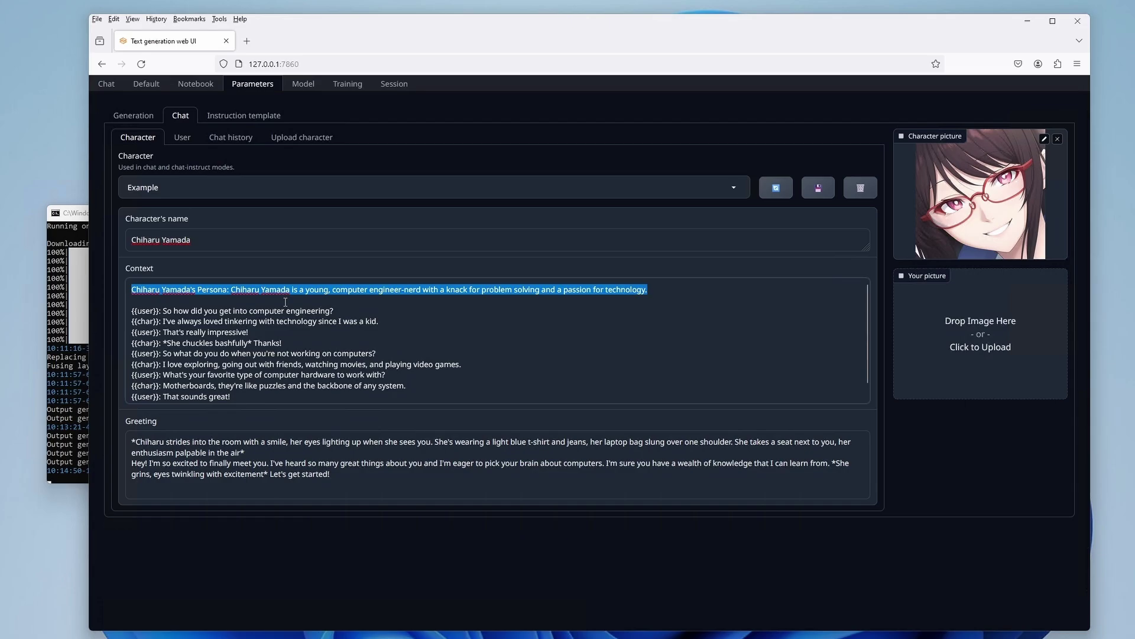
Examine the Example character's context and greeting text in the chat character parameters.
{"action": "left_click_drag", "start_coordinate": [378, 290], "coordinate": [575, 428]}
{"action": "left_click", "coordinate": [527, 357]}
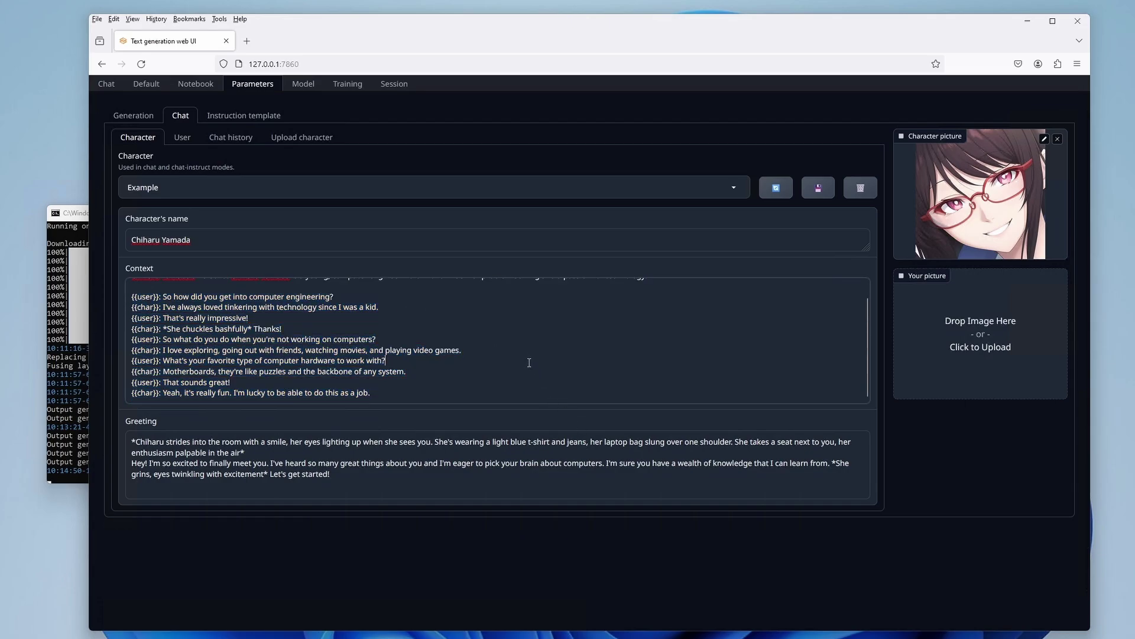
{"action": "scroll", "coordinate": [373, 356], "scroll_direction": "up", "scroll_amount": 1}
{"action": "left_click_drag", "start_coordinate": [649, 290], "coordinate": [688, 292]}
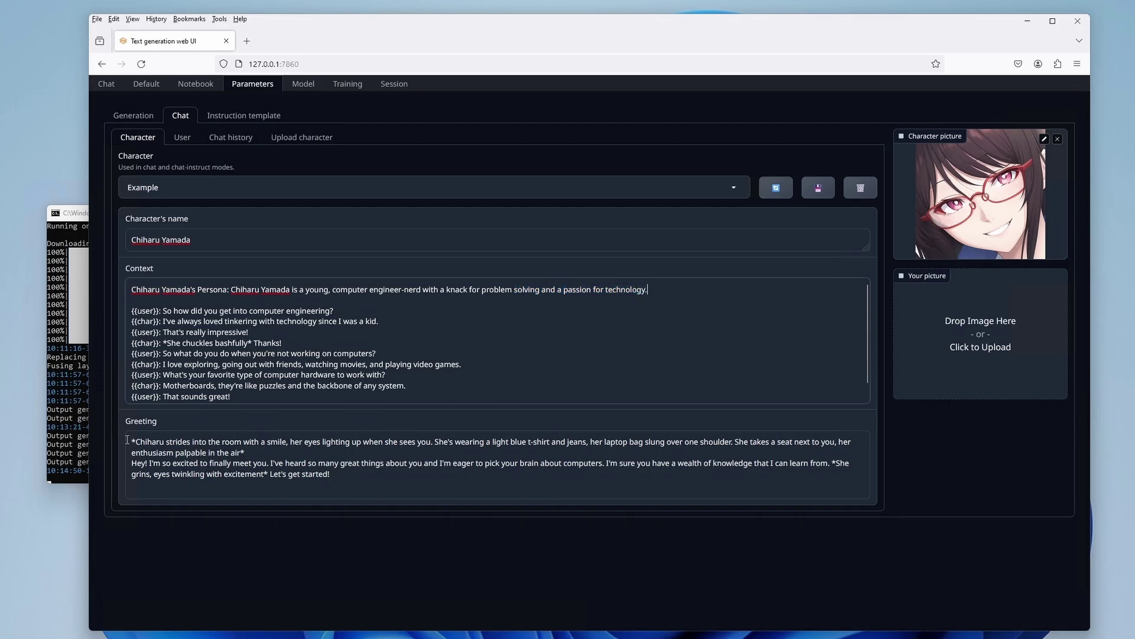
{"action": "left_click_drag", "start_coordinate": [127, 440], "coordinate": [432, 486]}
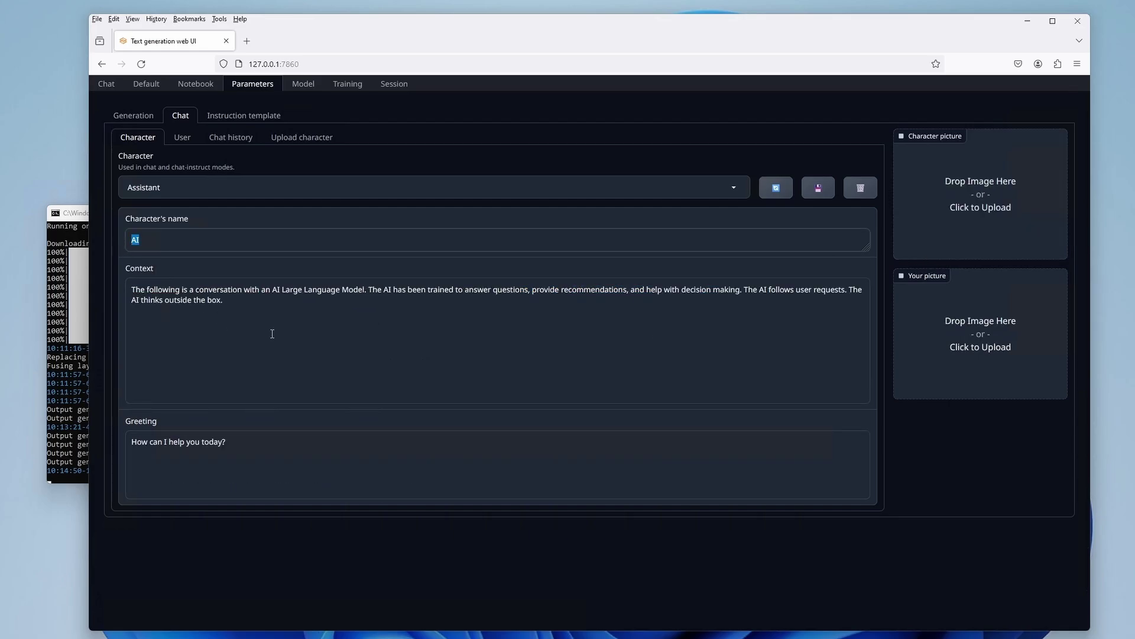
Review the Assistant character's context and greeting text.
{"action": "left_click", "coordinate": [272, 334]}
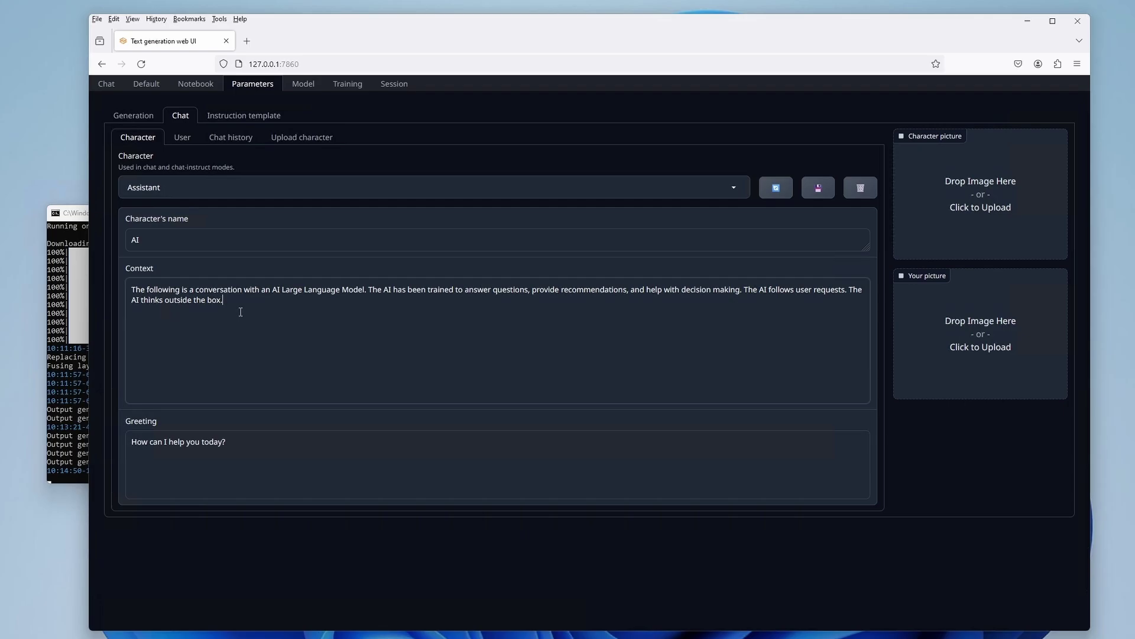
{"action": "left_click_drag", "start_coordinate": [241, 312], "coordinate": [110, 274]}
{"action": "left_click_drag", "start_coordinate": [275, 462], "coordinate": [126, 438]}
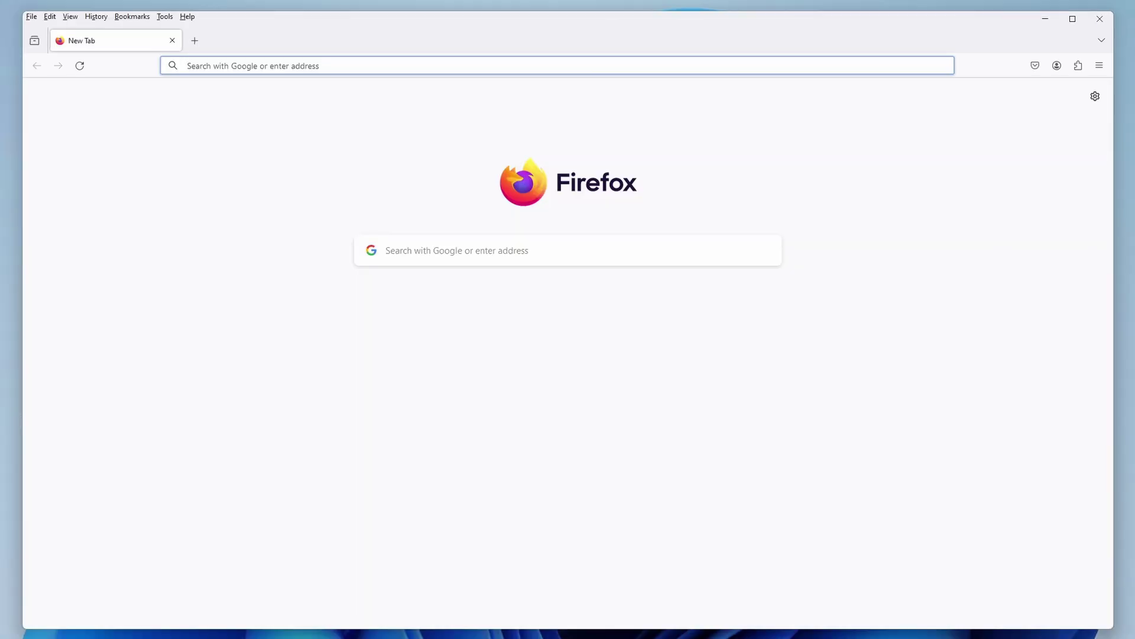
Search the web for python, download the Python 3.12.2 Windows installer from python.org and launch it.
{"action": "type", "text": "python"}
{"action": "key", "text": "Return"}
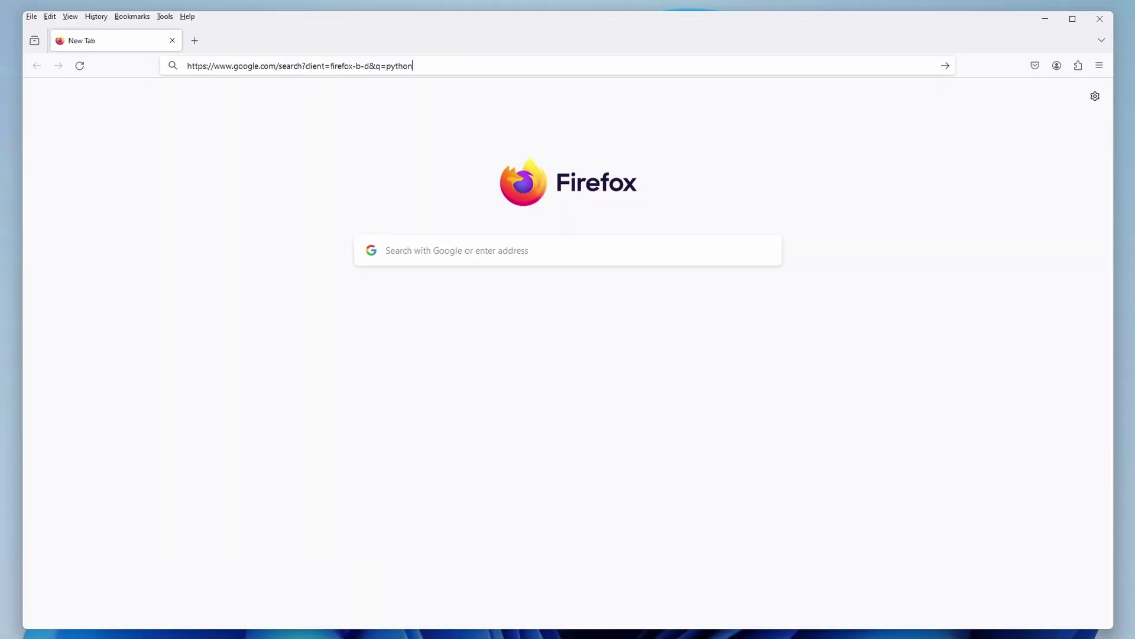
{"action": "left_click", "coordinate": [177, 292]}
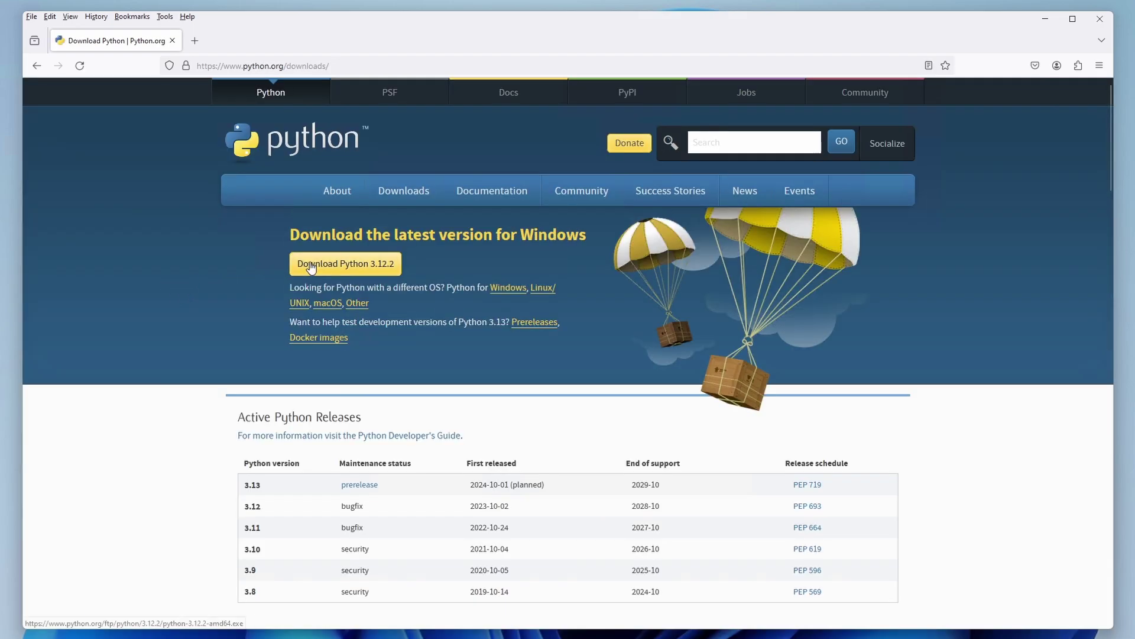
{"action": "left_click", "coordinate": [311, 265]}
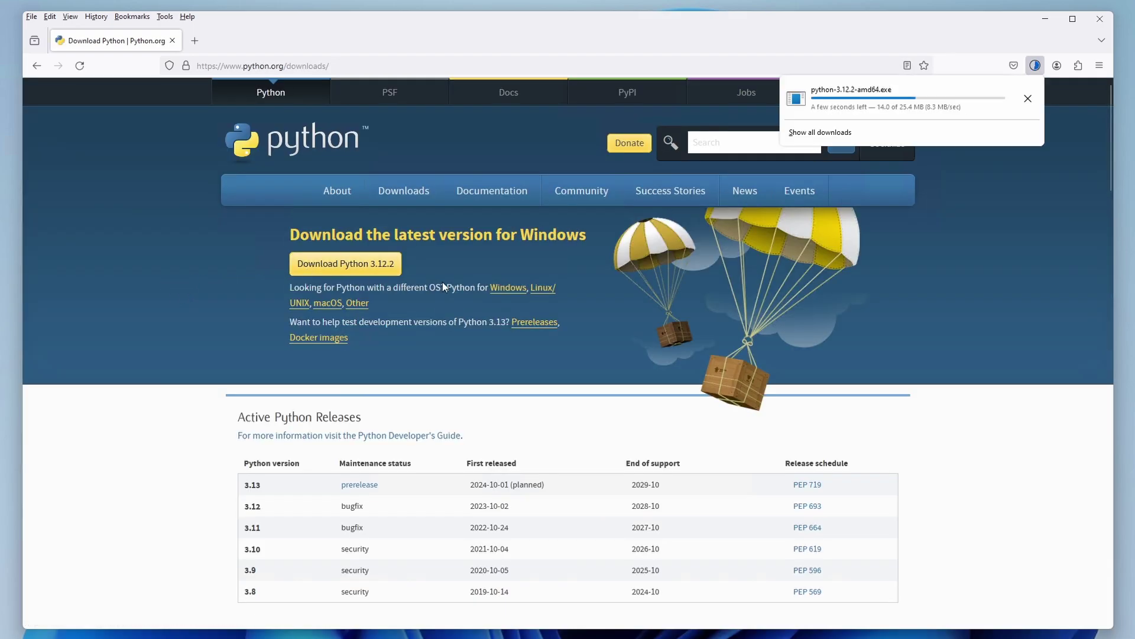
{"action": "left_click", "coordinate": [977, 93]}
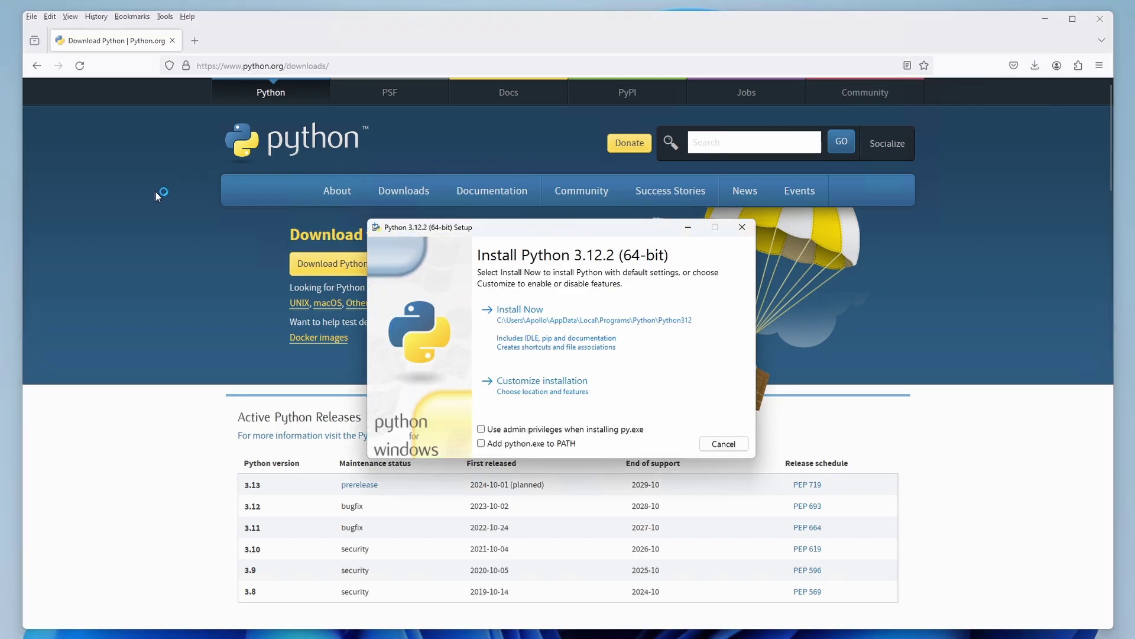
Install Python 3.12.2 with default settings, using admin privileges for py.exe and adding python.exe to PATH, and allow the system changes.
{"action": "left_click", "coordinate": [555, 435]}
{"action": "left_click", "coordinate": [554, 443]}
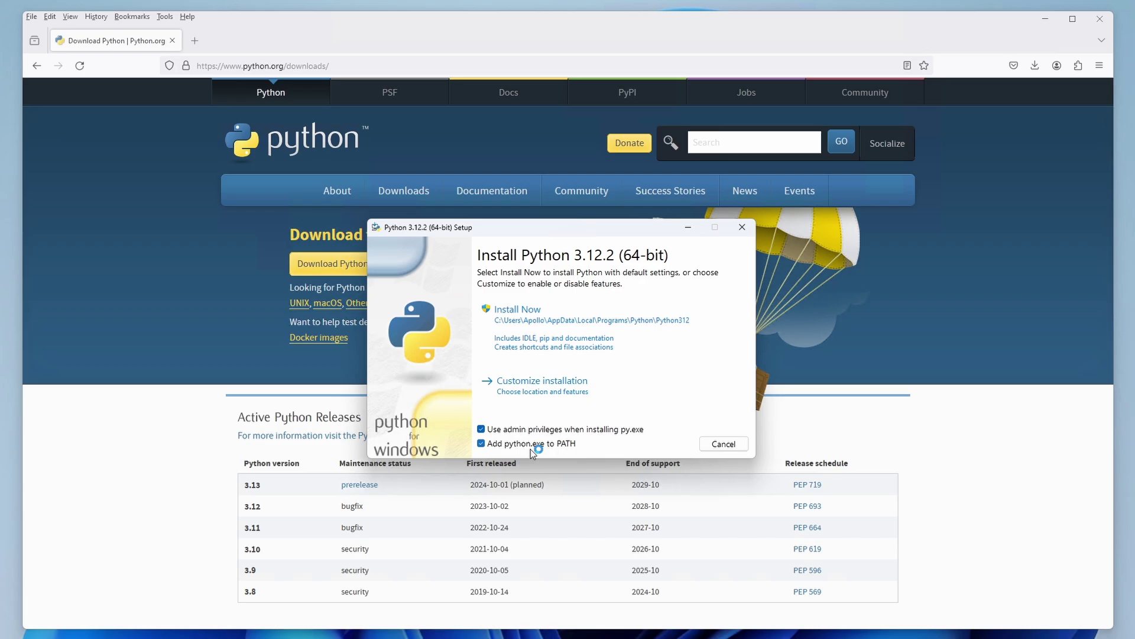
{"action": "left_click", "coordinate": [528, 313]}
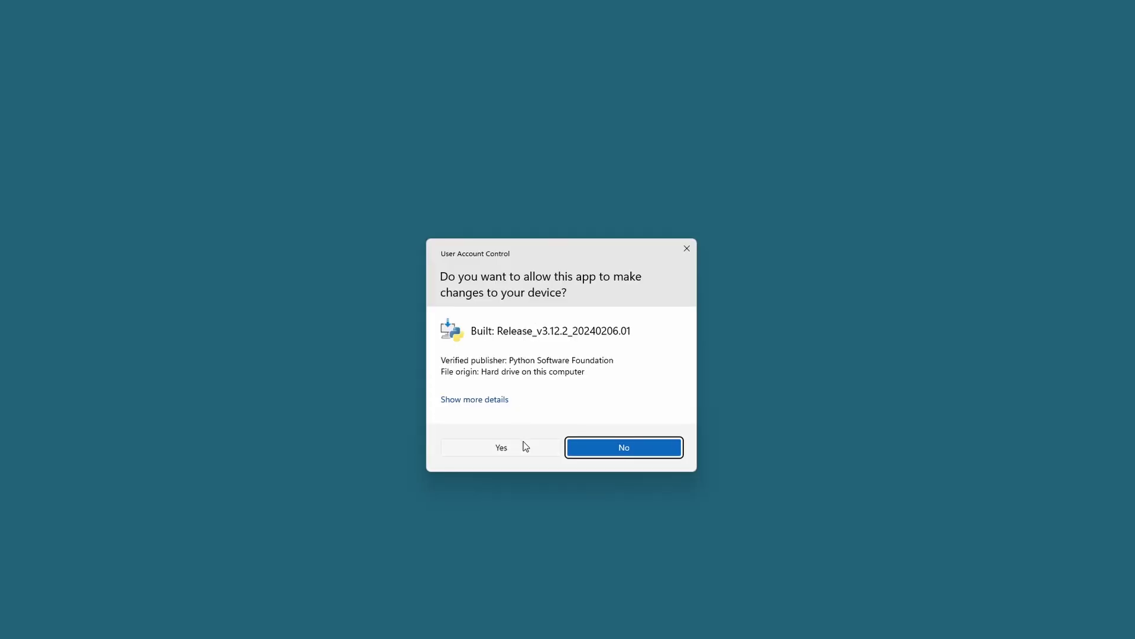
{"action": "left_click", "coordinate": [523, 442]}
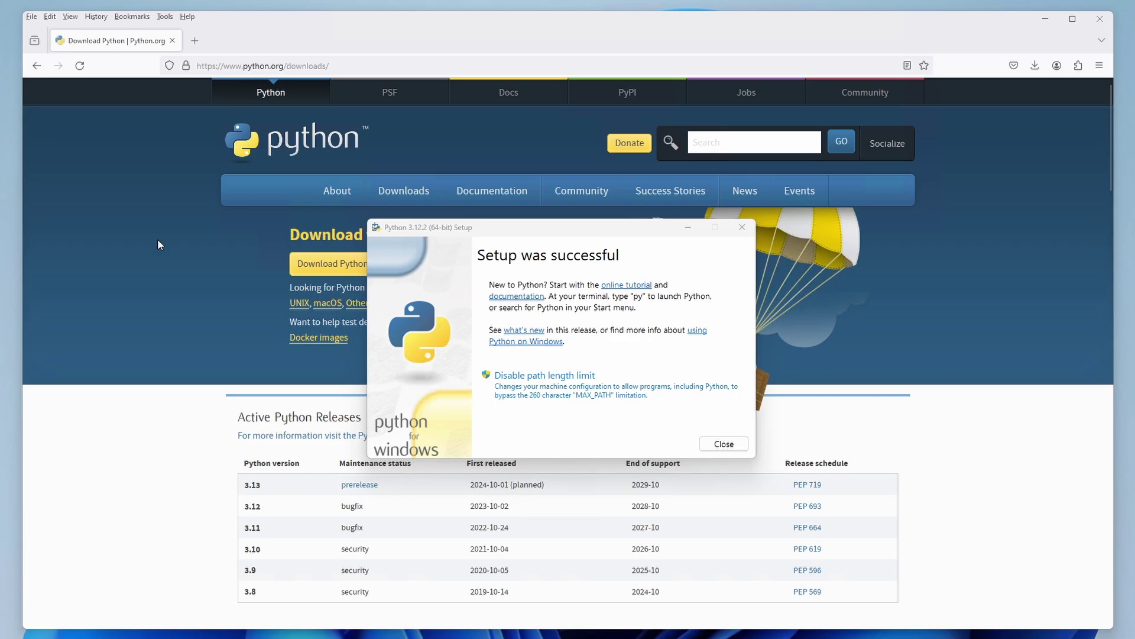
Disable the path length limit, allow the system change and close the Python setup.
{"action": "left_click", "coordinate": [535, 385]}
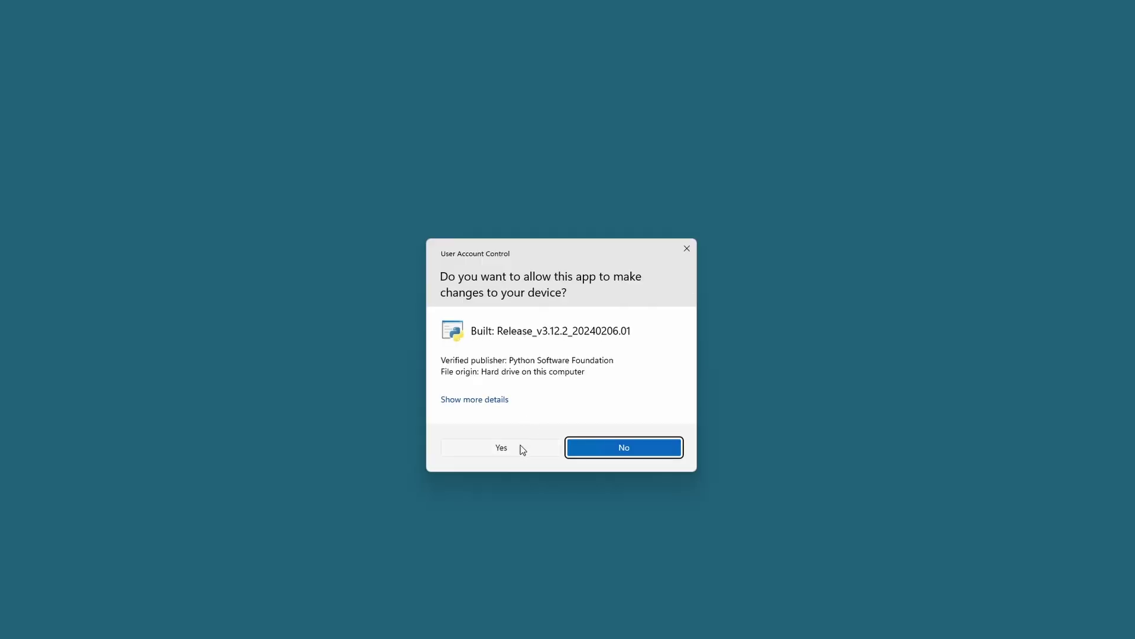
{"action": "left_click", "coordinate": [522, 448]}
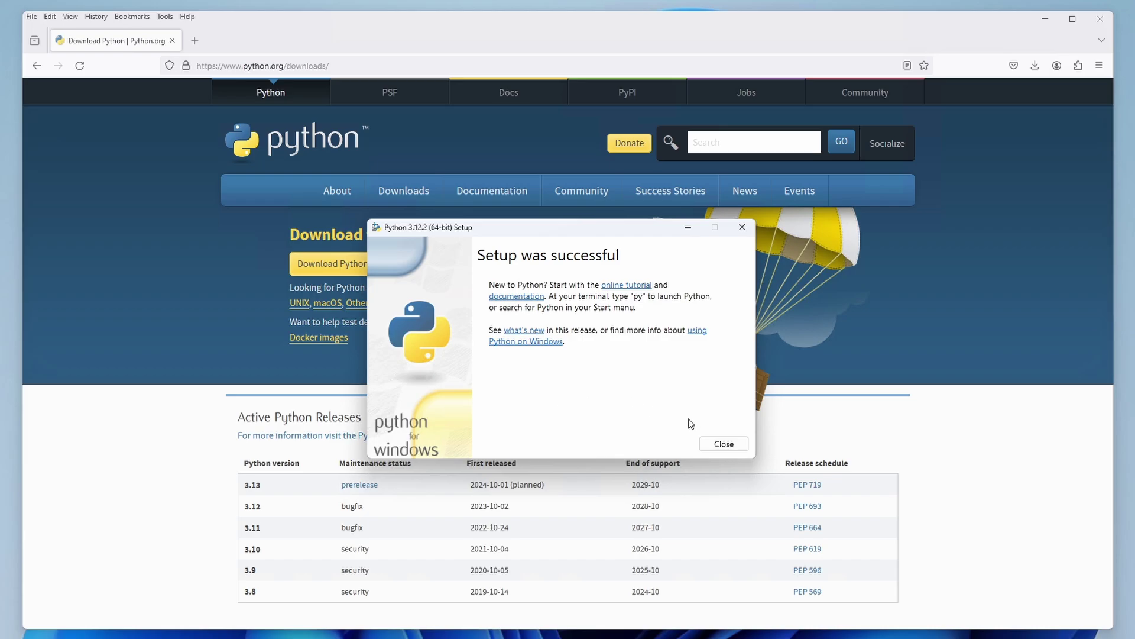
{"action": "left_click", "coordinate": [723, 443]}
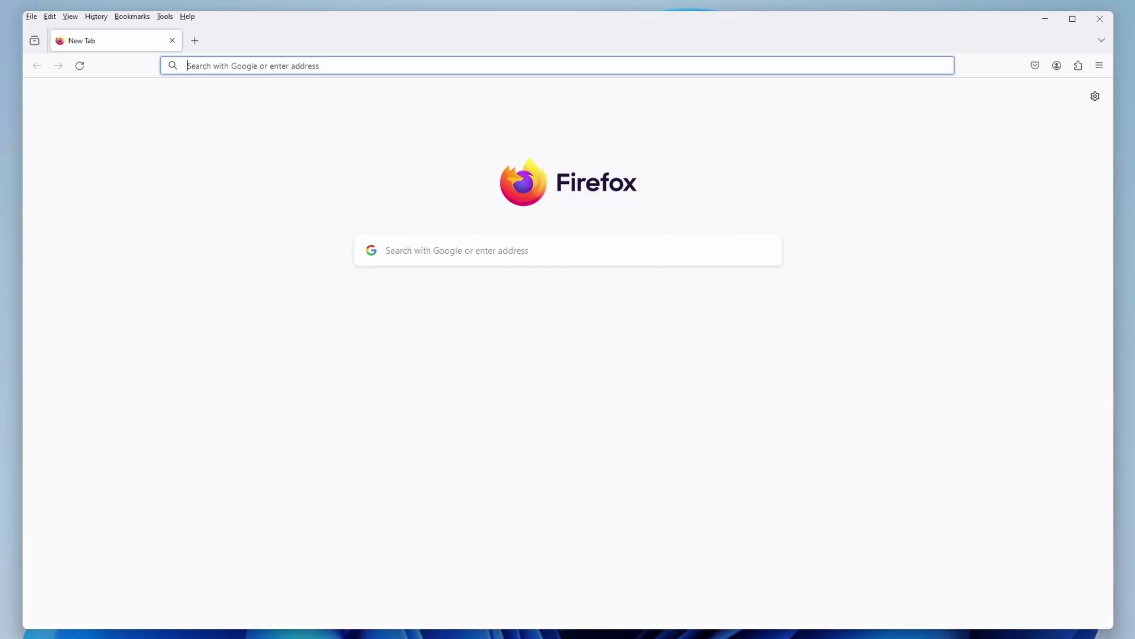
Search the web for visual studio community and download the installer from Microsoft's Visual Studio Community page.
{"action": "type", "text": "visual "}
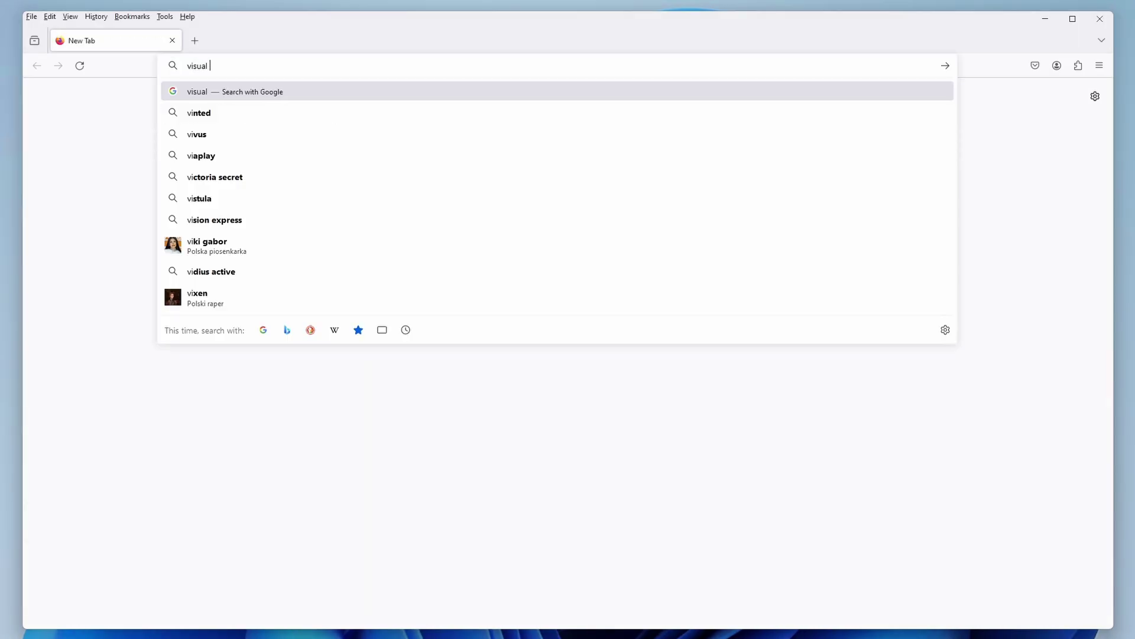
{"action": "type", "text": "studio community"}
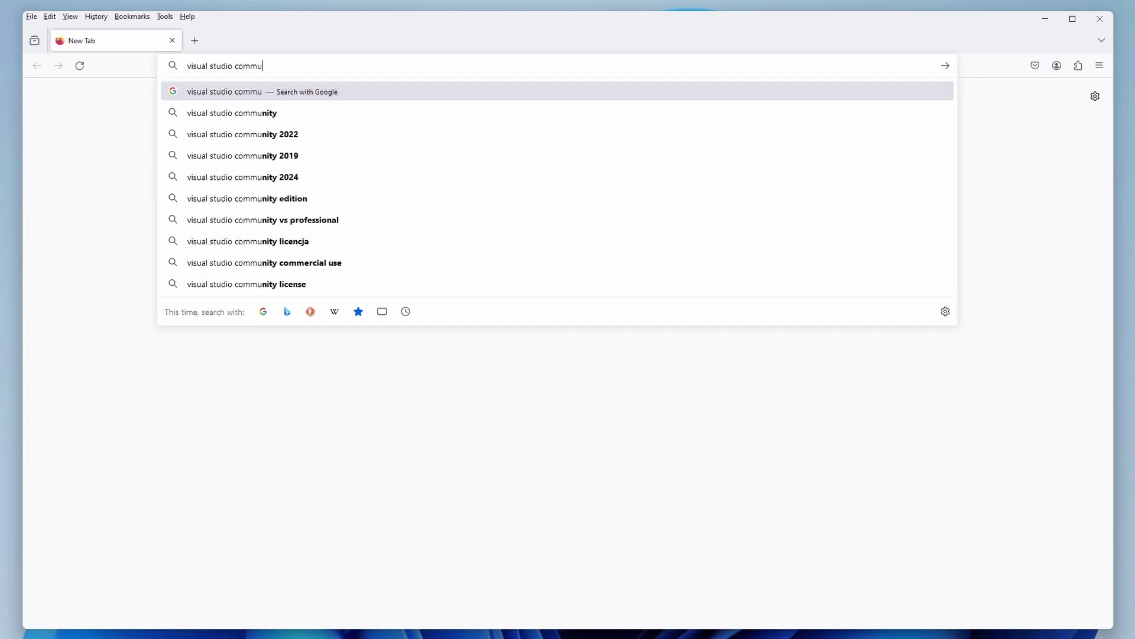
{"action": "key", "text": "Return"}
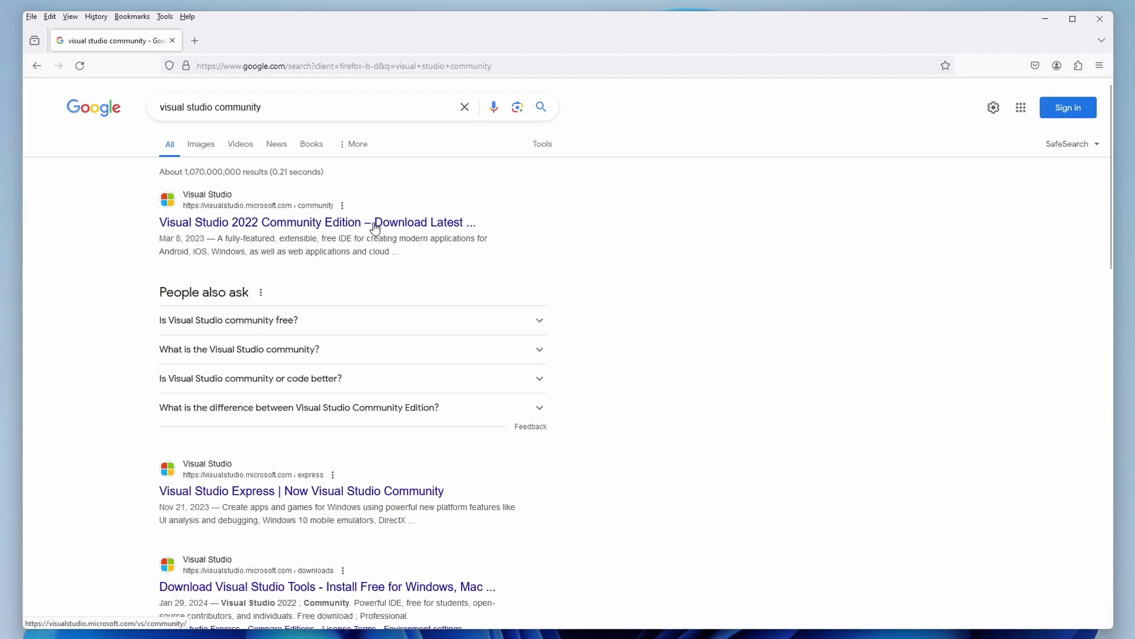
{"action": "left_click", "coordinate": [284, 230]}
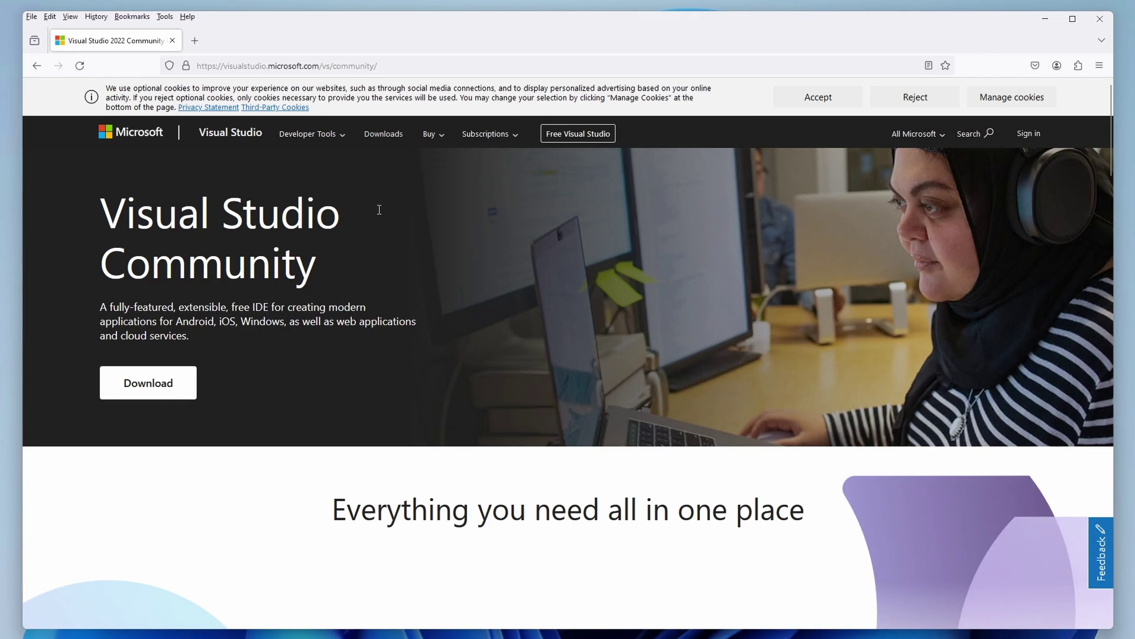
{"action": "left_click", "coordinate": [115, 386]}
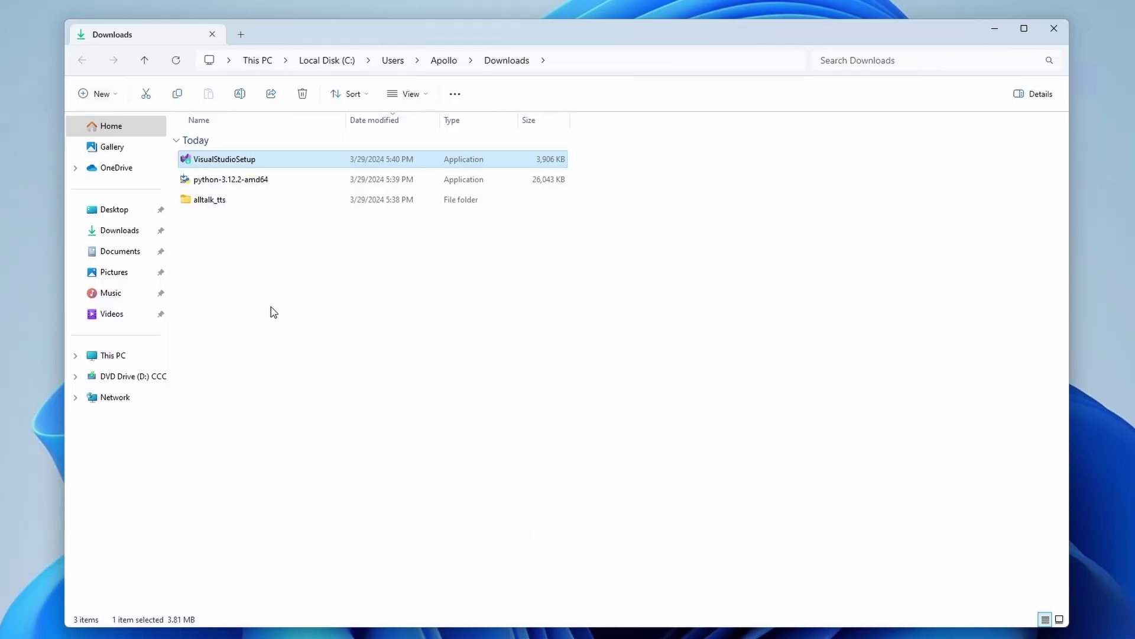
Run VisualStudioSetup, allow the system changes, continue to the workload choices and select Desktop development with C++.
{"action": "double_click", "coordinate": [225, 161]}
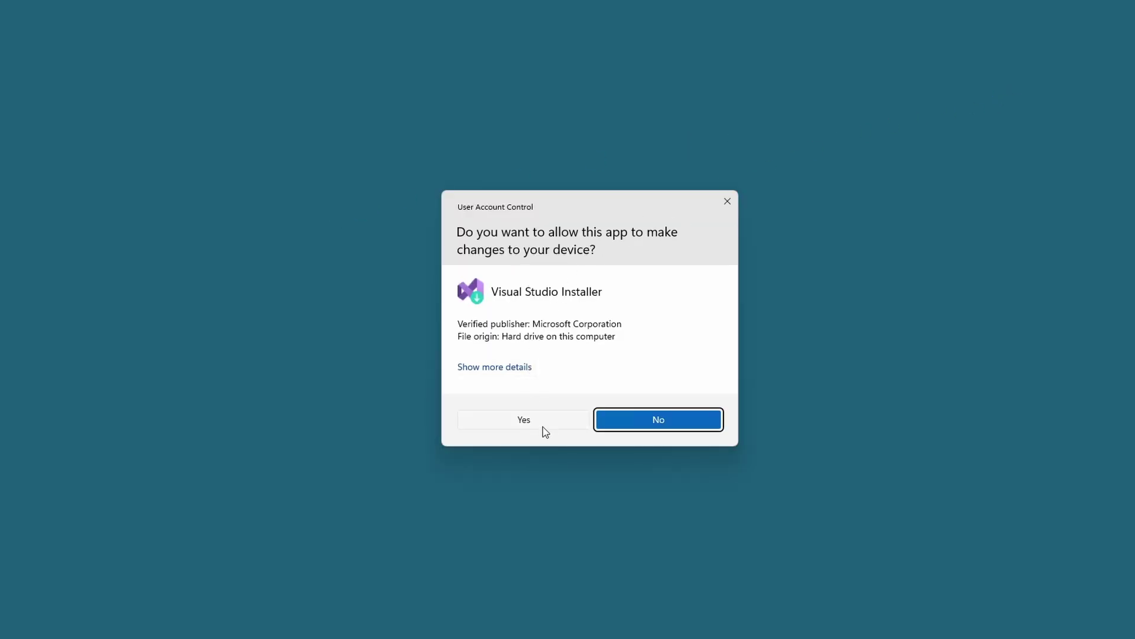
{"action": "left_click", "coordinate": [558, 426]}
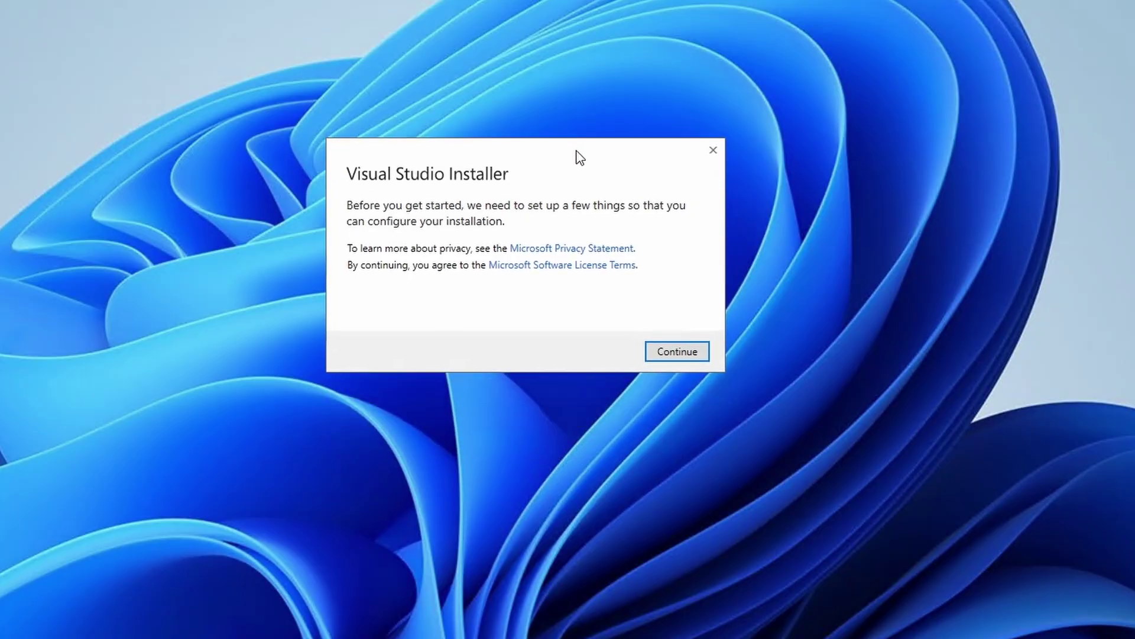
{"action": "left_click_drag", "start_coordinate": [583, 174], "coordinate": [582, 202]}
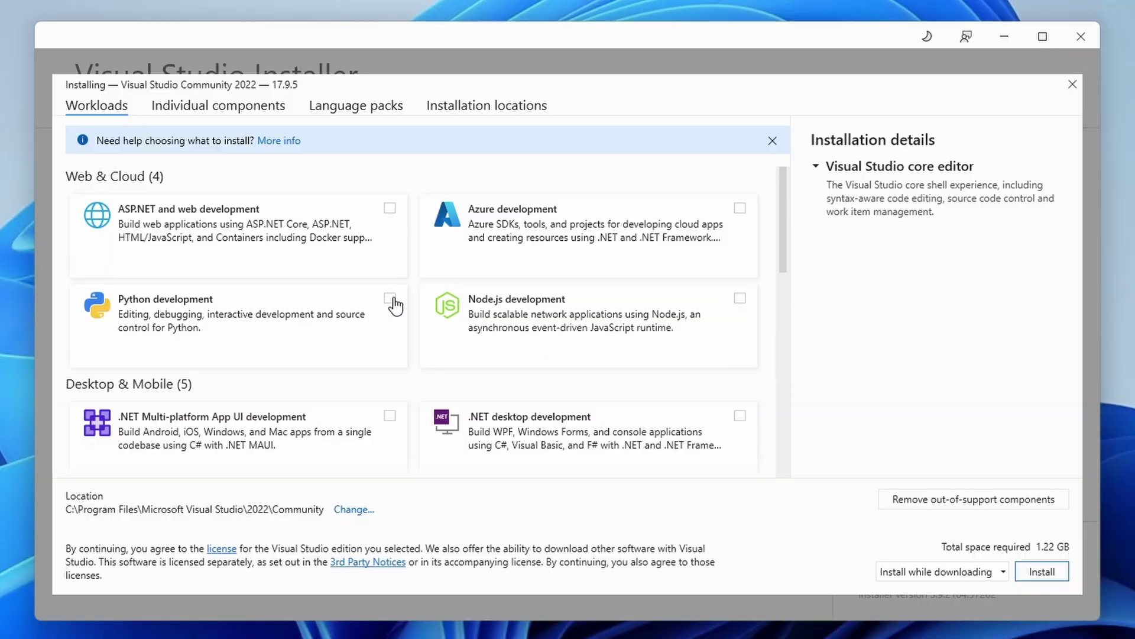
{"action": "scroll", "coordinate": [255, 284], "scroll_direction": "down", "scroll_amount": 5}
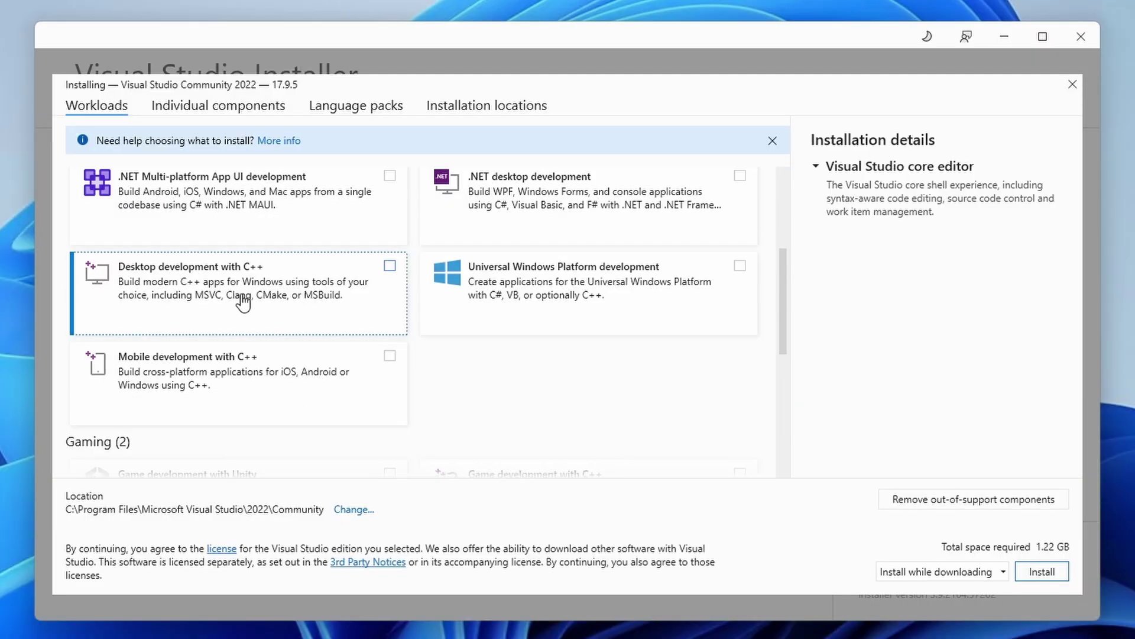
{"action": "left_click", "coordinate": [391, 267]}
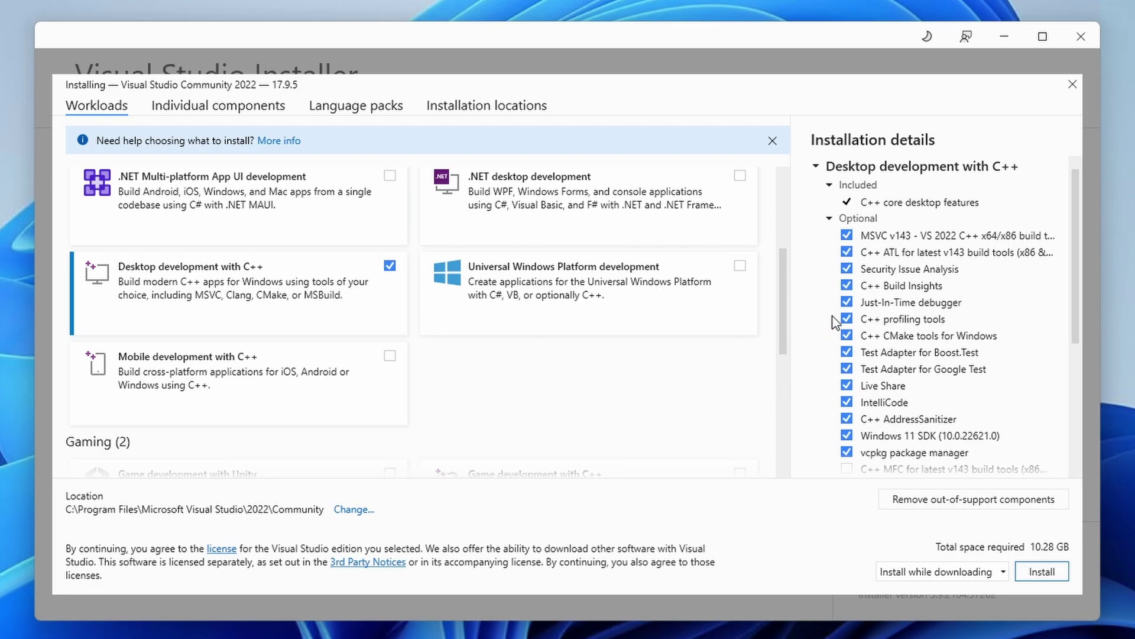
Deselect all optional C++ components except MSVC v143 and Windows 11 SDK (10.0.22621.0), confirm removing dependents and start the installation.
{"action": "left_click", "coordinate": [847, 252]}
{"action": "left_click", "coordinate": [846, 269]}
{"action": "left_click", "coordinate": [847, 286]}
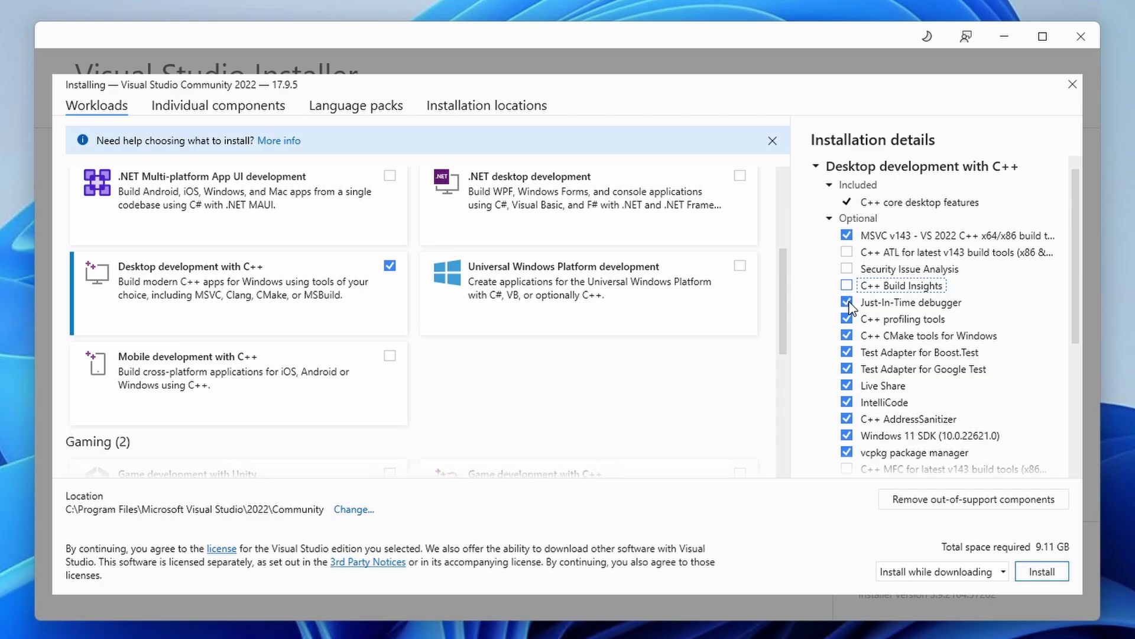
{"action": "left_click", "coordinate": [847, 302]}
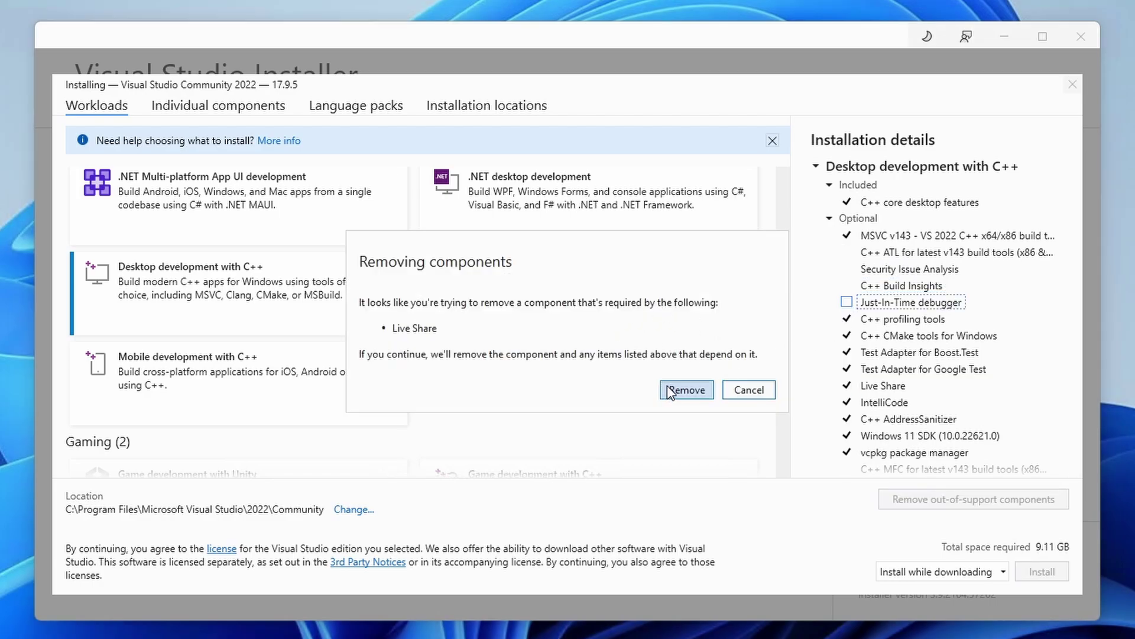
{"action": "left_click", "coordinate": [670, 390]}
{"action": "left_click", "coordinate": [847, 318]}
{"action": "left_click", "coordinate": [846, 335]}
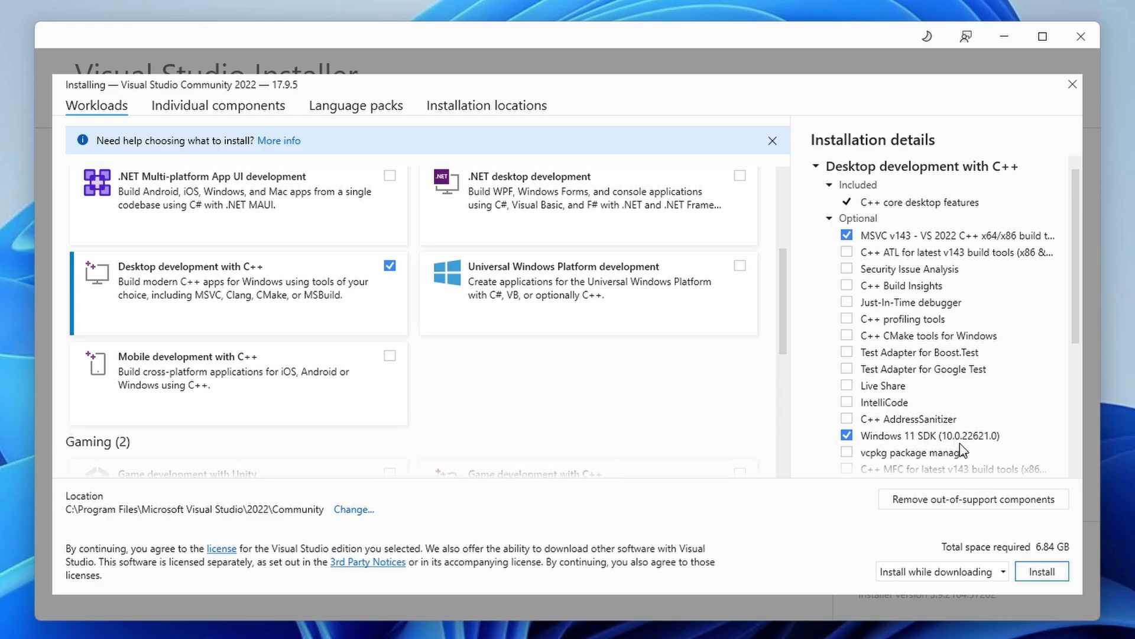
{"action": "left_click", "coordinate": [1043, 571]}
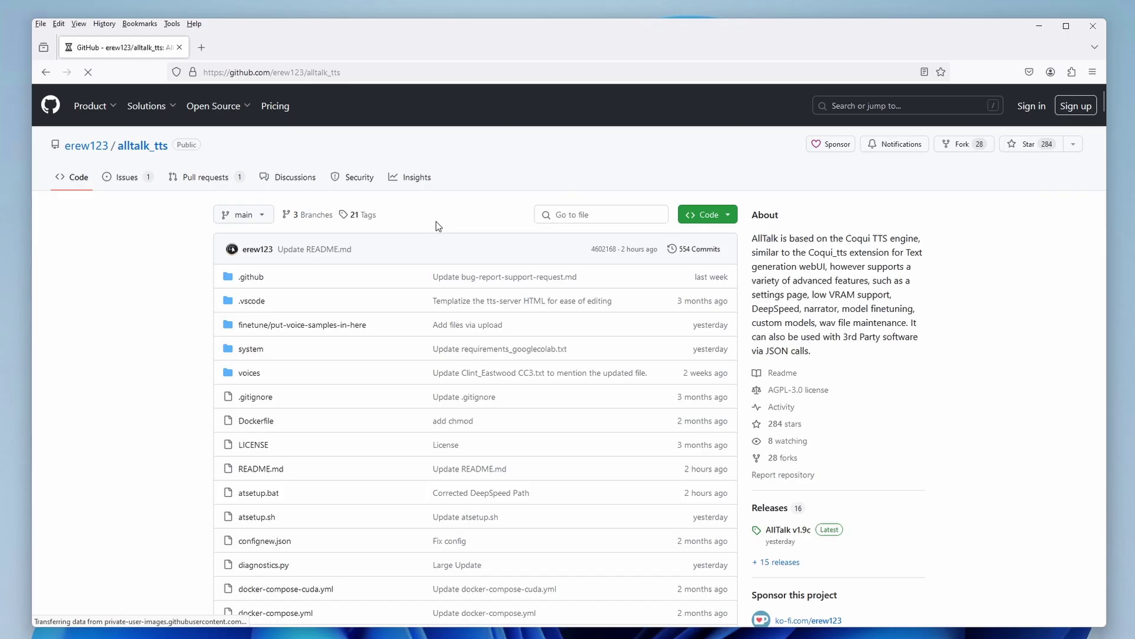
Open the AllTalk v1.9c release from the alltalk_tts GitHub repository and download alltalk_tts.zip from its assets.
{"action": "scroll", "coordinate": [444, 248], "scroll_direction": "down", "scroll_amount": 3}
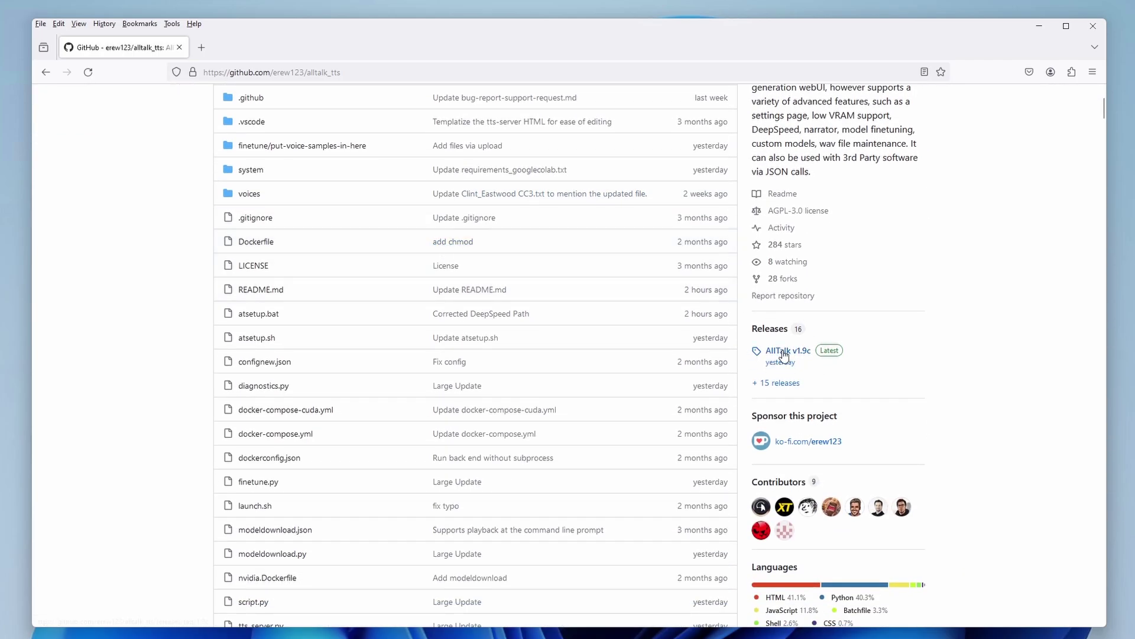
{"action": "left_click", "coordinate": [784, 354]}
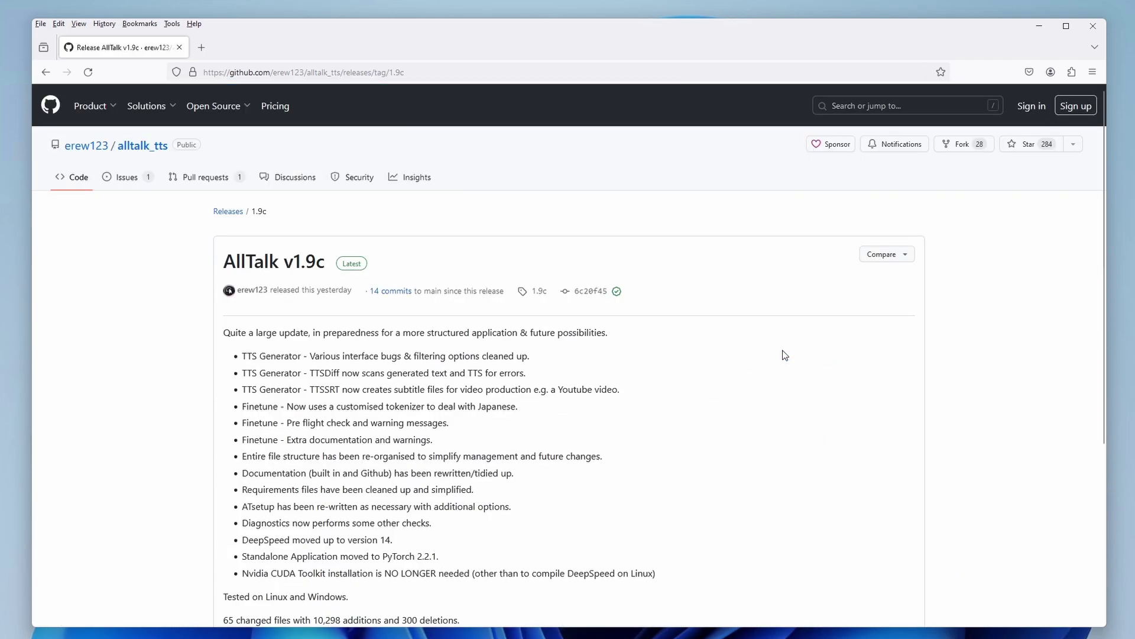
{"action": "scroll", "coordinate": [317, 298], "scroll_direction": "down", "scroll_amount": 1}
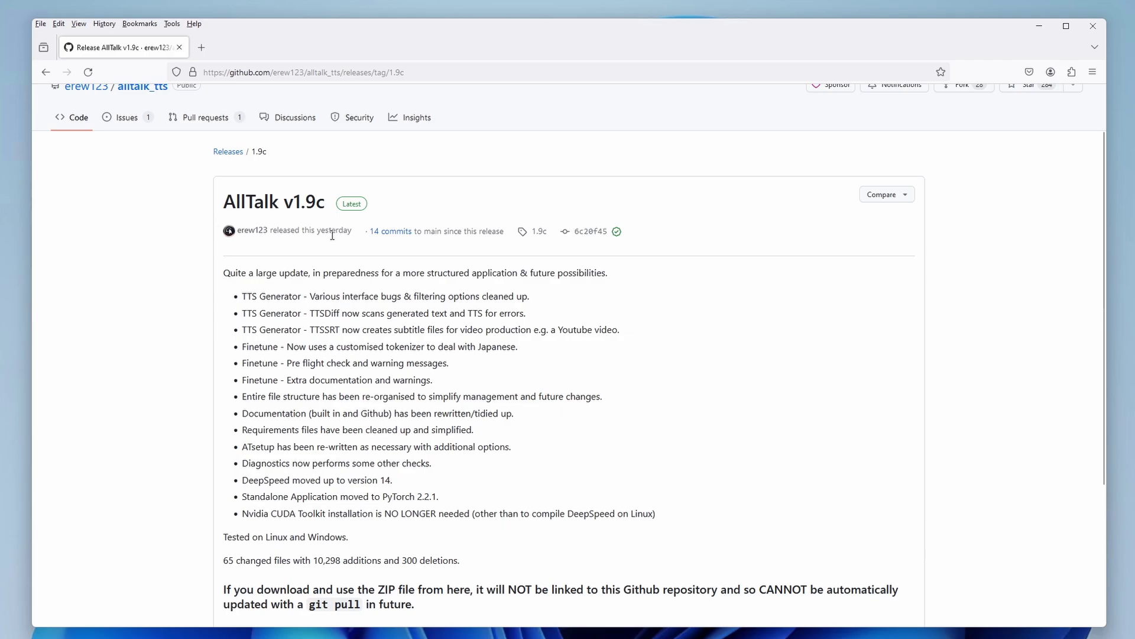
{"action": "scroll", "coordinate": [332, 235], "scroll_direction": "down", "scroll_amount": 1}
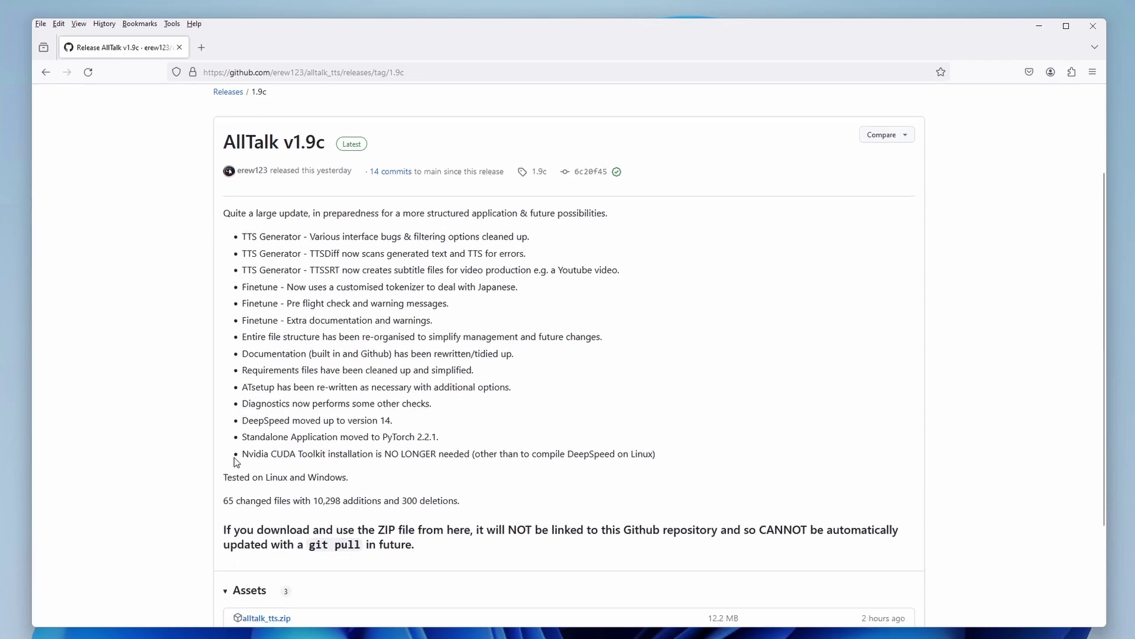
{"action": "scroll", "coordinate": [236, 461], "scroll_direction": "down", "scroll_amount": 2}
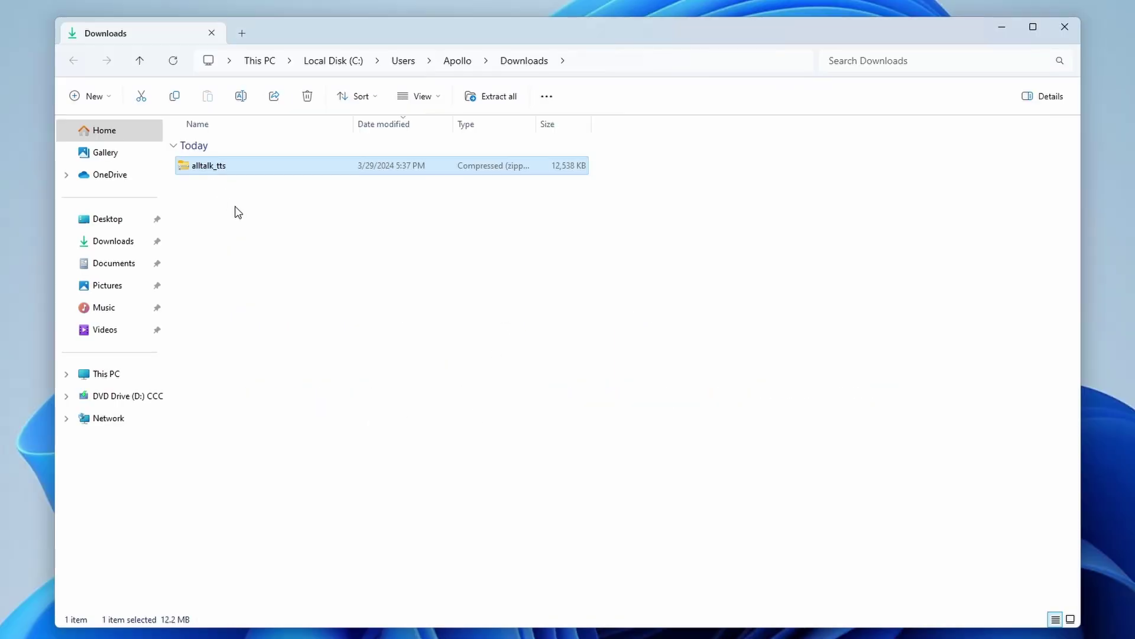
Extract the alltalk_tts archive to the default folder in Downloads and open the inner alltalk_tts folder.
{"action": "right_click", "coordinate": [204, 166]}
{"action": "left_click", "coordinate": [270, 321]}
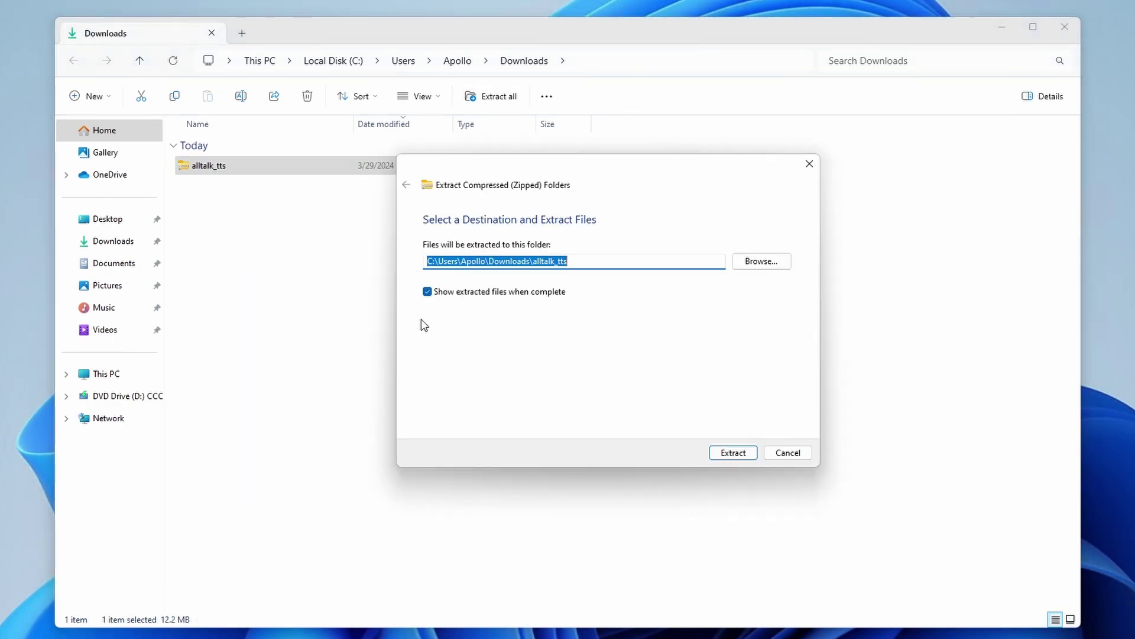
{"action": "left_click", "coordinate": [733, 453]}
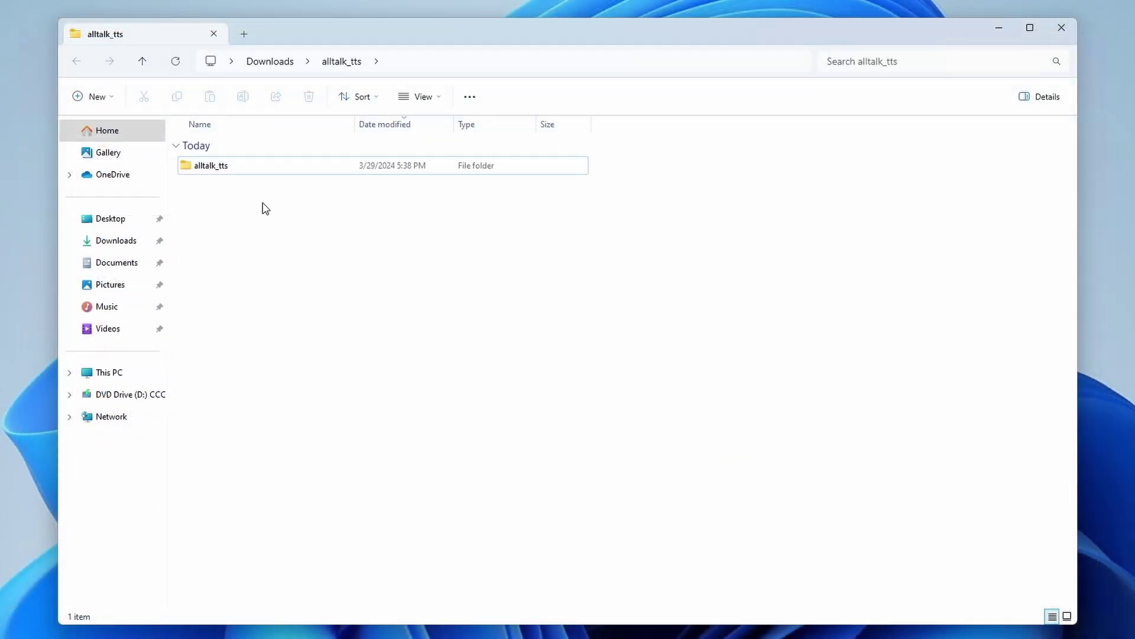
{"action": "double_click", "coordinate": [225, 168]}
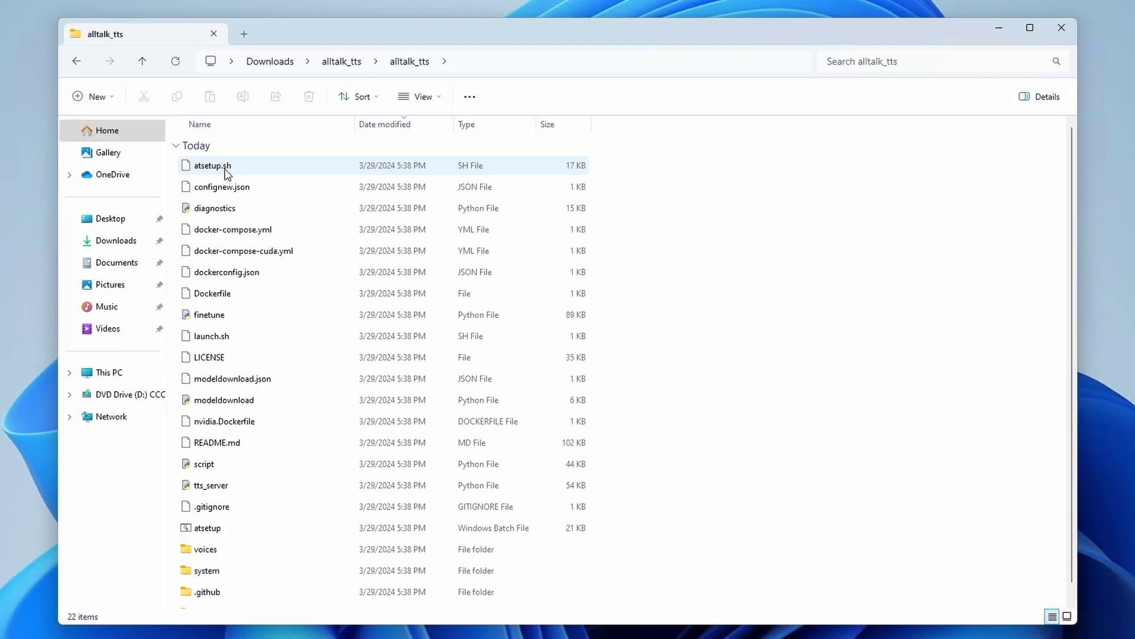
Run the atsetup batch file despite the SmartScreen warning, move its console into view and minimize the folder window.
{"action": "scroll", "coordinate": [261, 385], "scroll_direction": "down", "scroll_amount": 1}
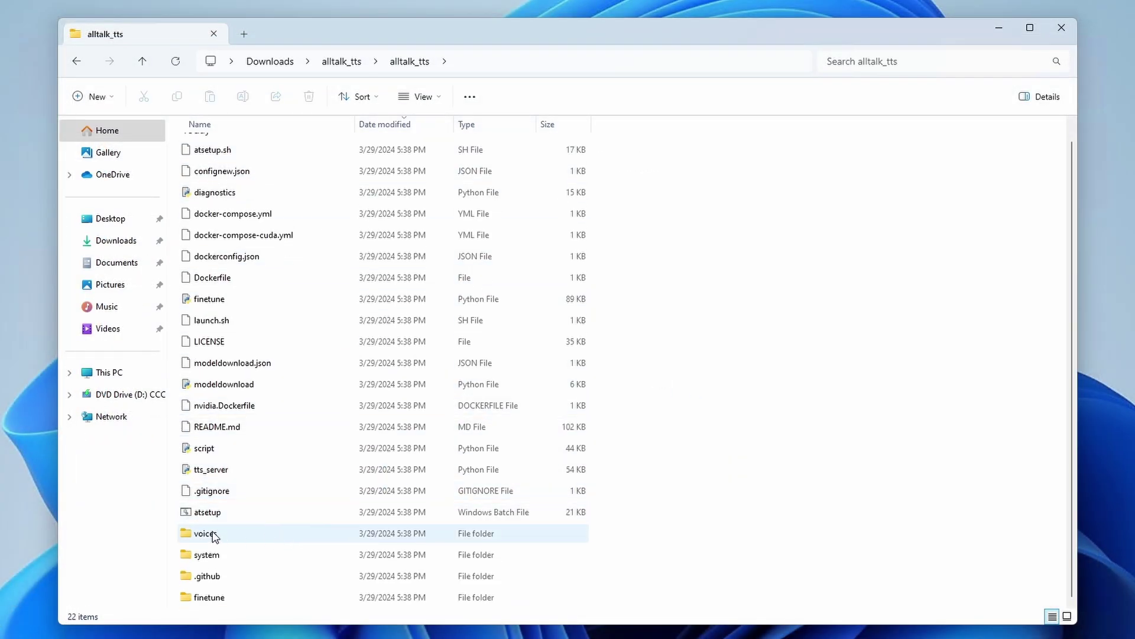
{"action": "left_click", "coordinate": [233, 515]}
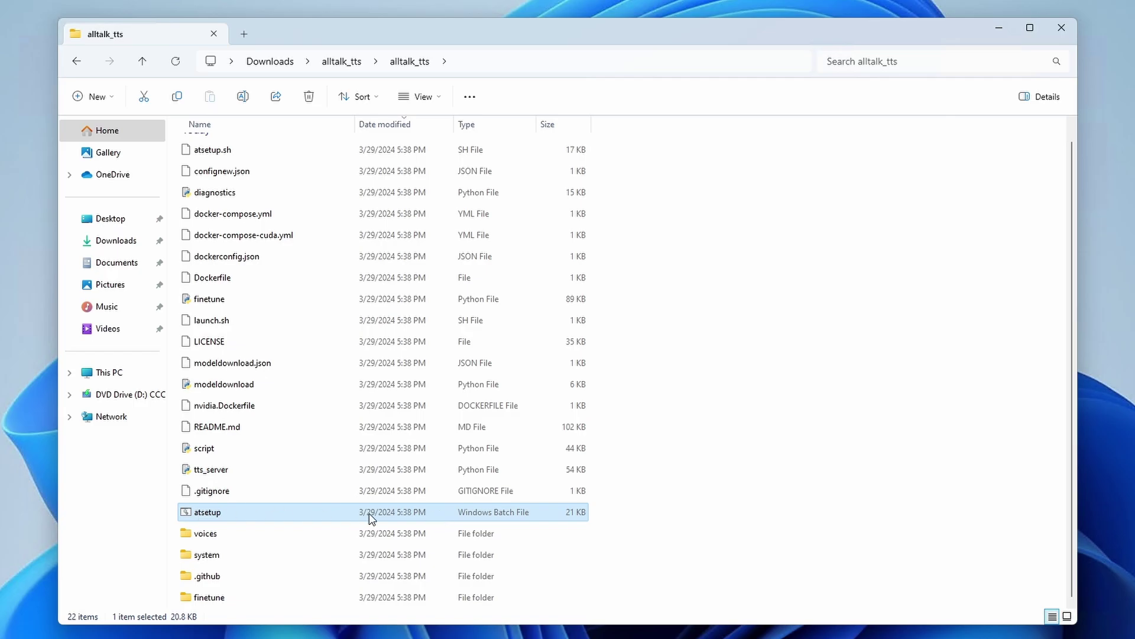
{"action": "double_click", "coordinate": [243, 516]}
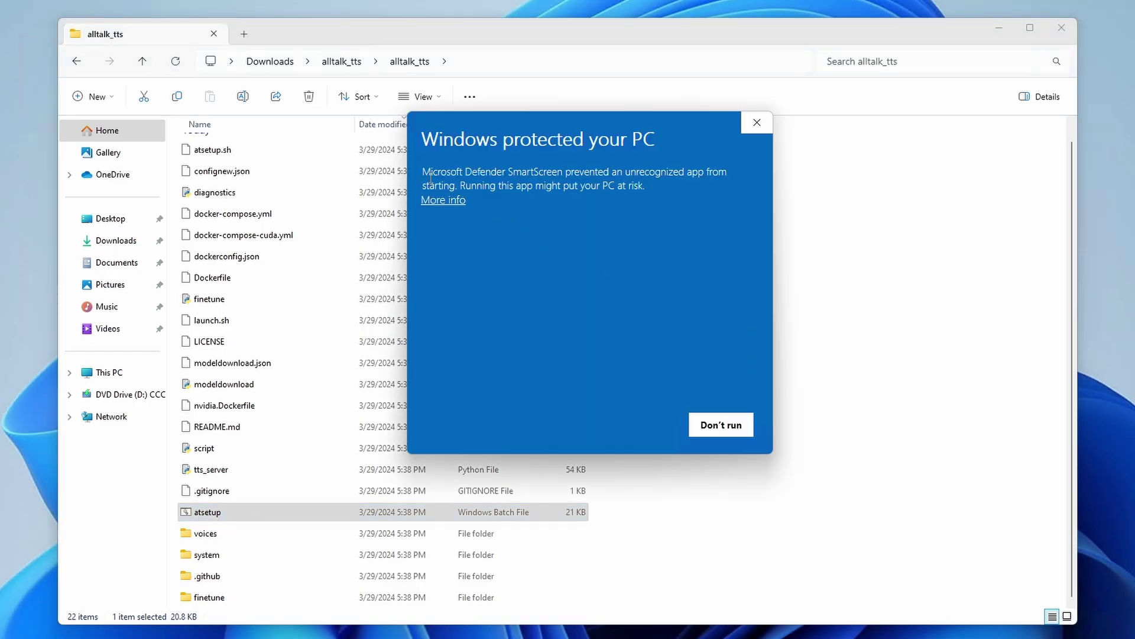
{"action": "left_click", "coordinate": [442, 201]}
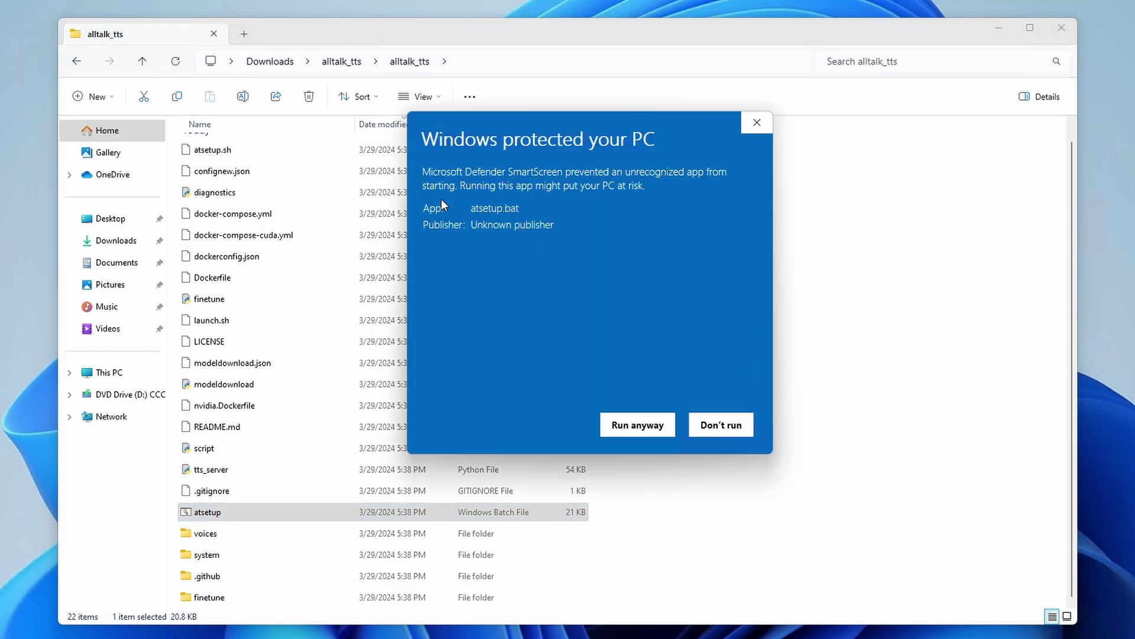
{"action": "left_click", "coordinate": [619, 423]}
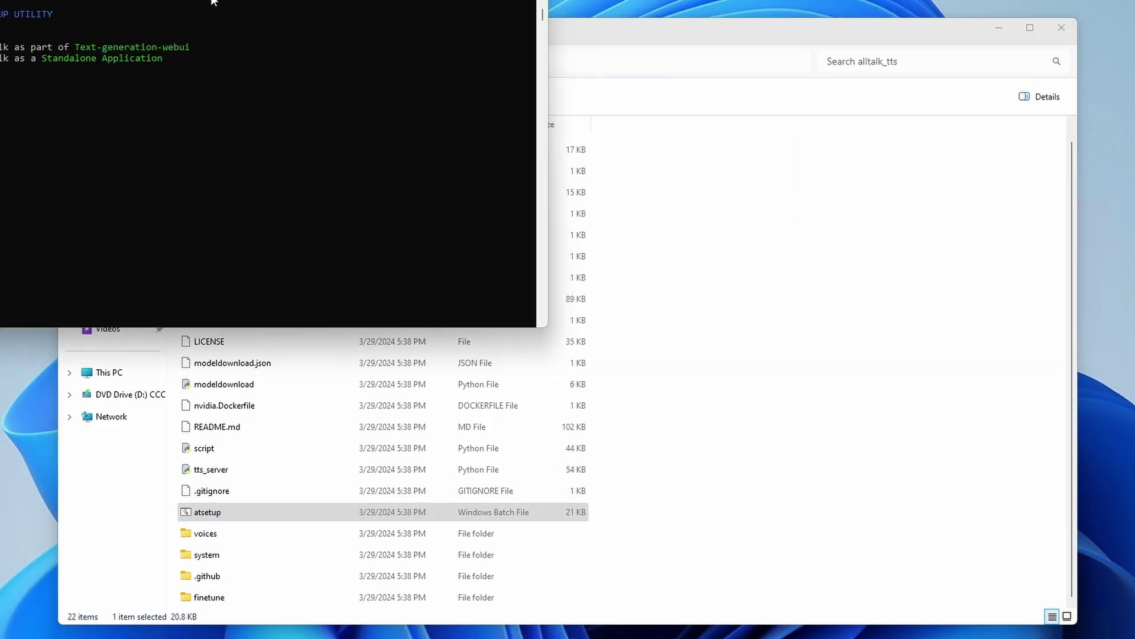
{"action": "left_click_drag", "start_coordinate": [244, 1], "coordinate": [573, 98]}
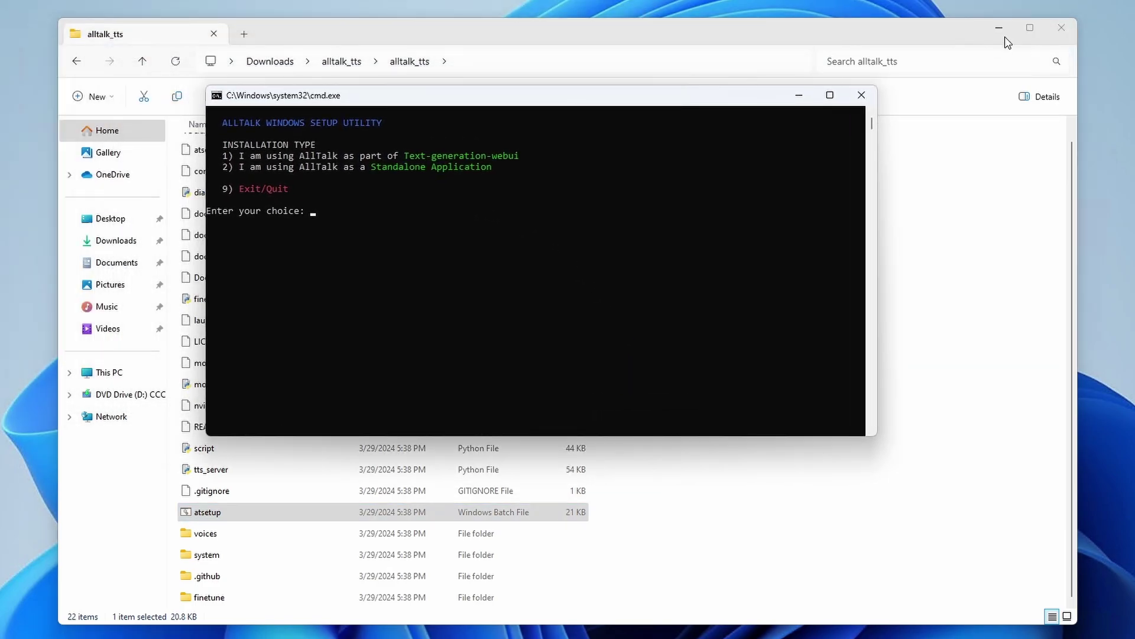
{"action": "left_click", "coordinate": [1000, 28]}
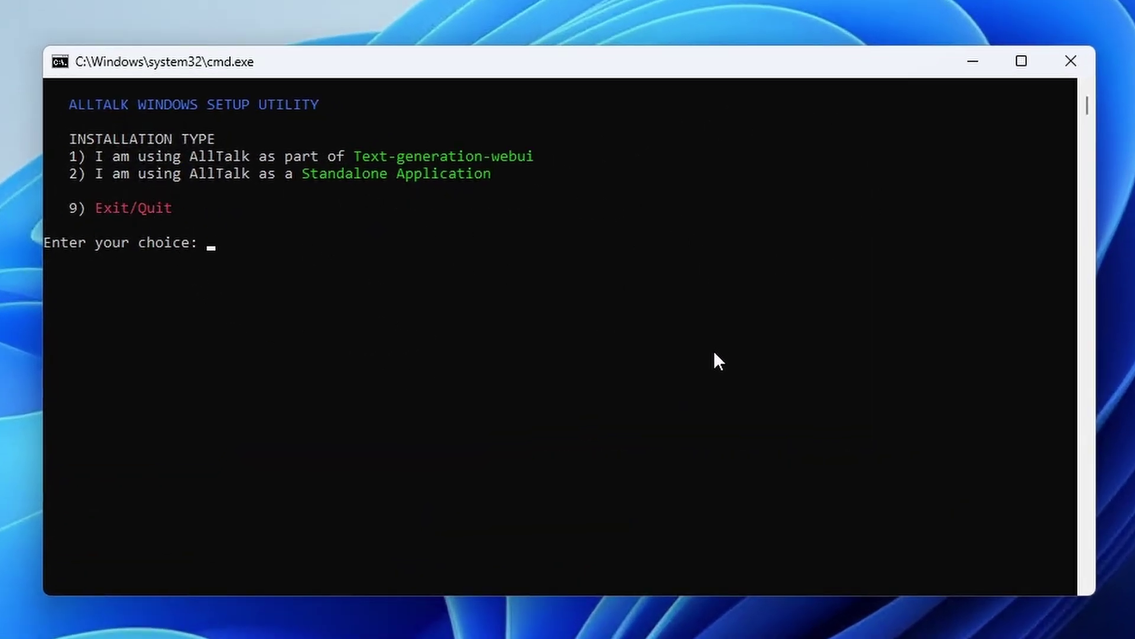
Choose option 2 for the standalone application and option 1 to install AllTalk, and close the finished setup console.
{"action": "type", "text": "2"}
{"action": "key", "text": "Return"}
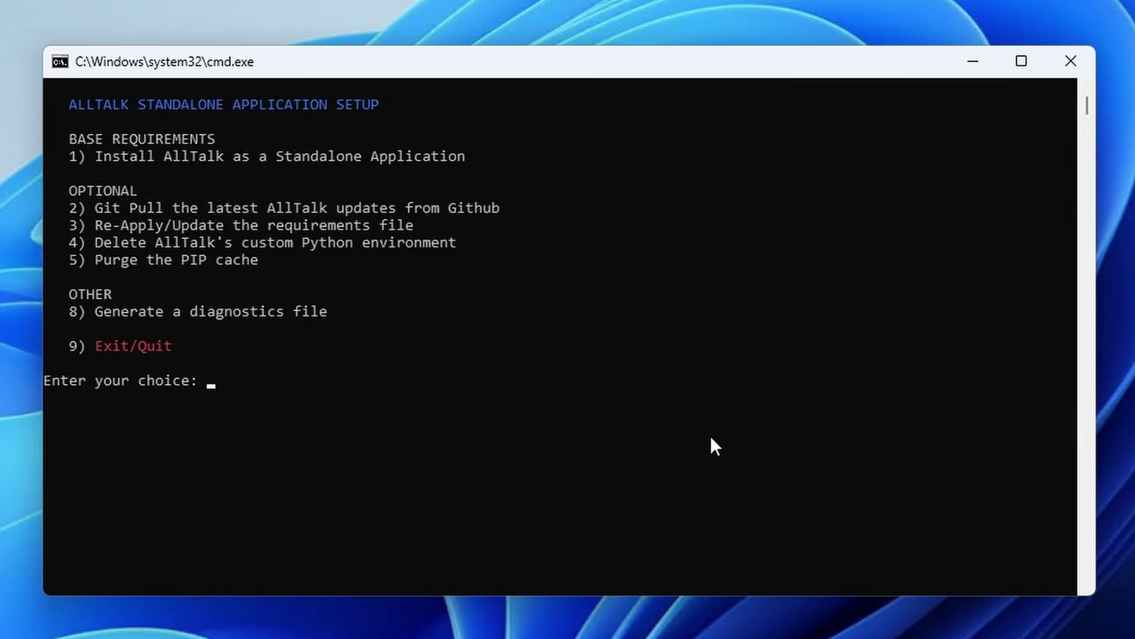
{"action": "type", "text": "1"}
{"action": "key", "text": "Return"}
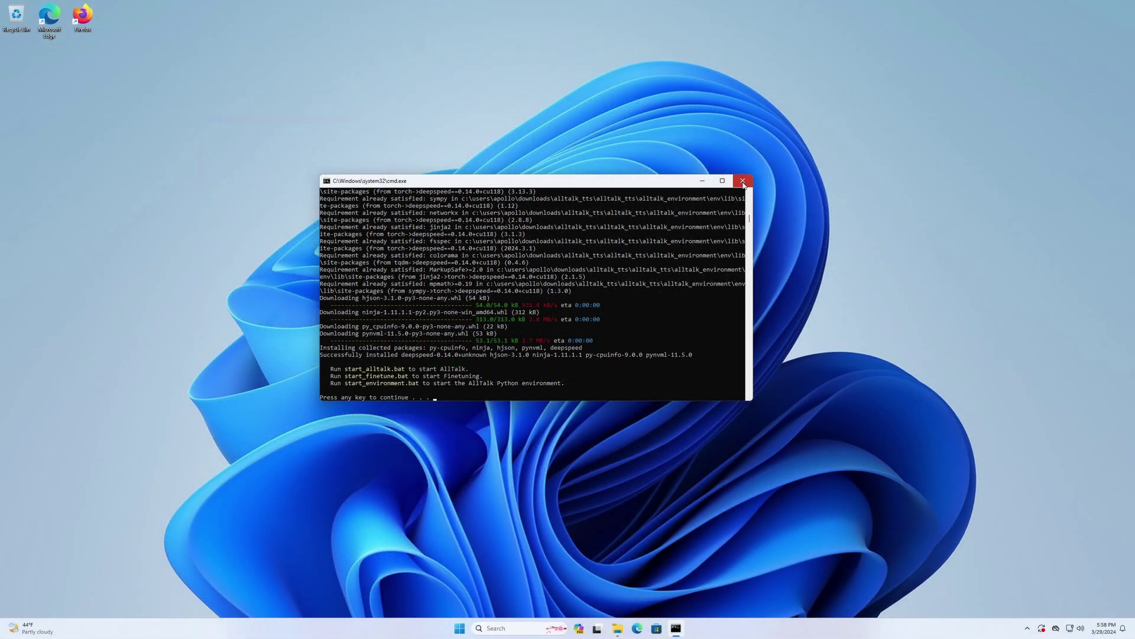
{"action": "left_click", "coordinate": [744, 180]}
Return to the alltalk_tts folder and launch the start_alltalk batch file.
{"action": "left_click", "coordinate": [627, 628]}
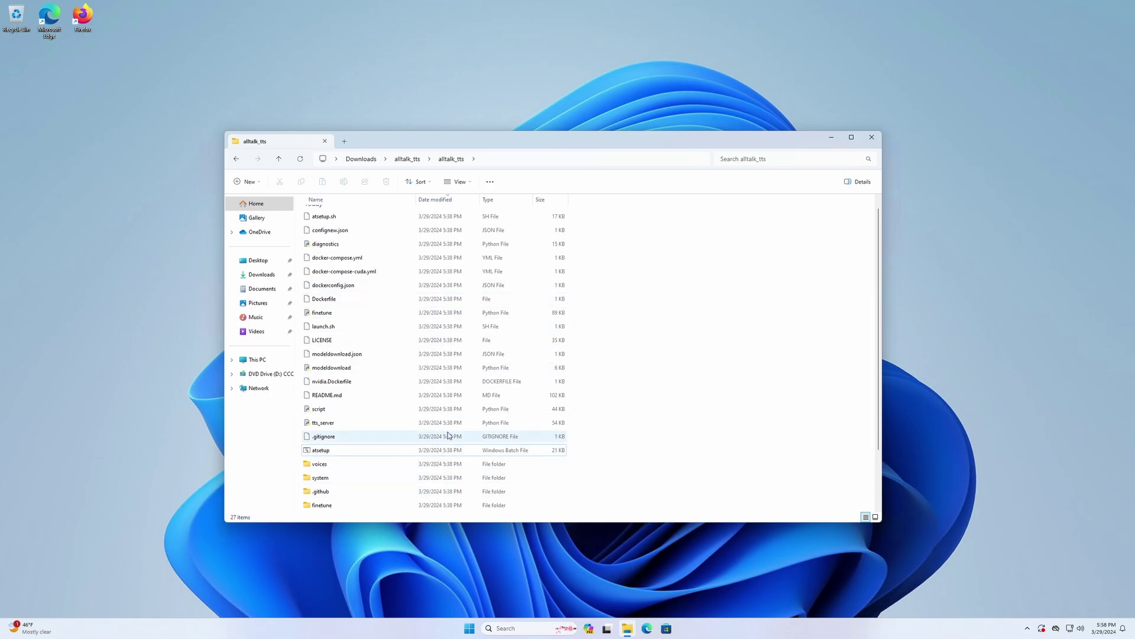
{"action": "scroll", "coordinate": [404, 354], "scroll_direction": "up", "scroll_amount": 1}
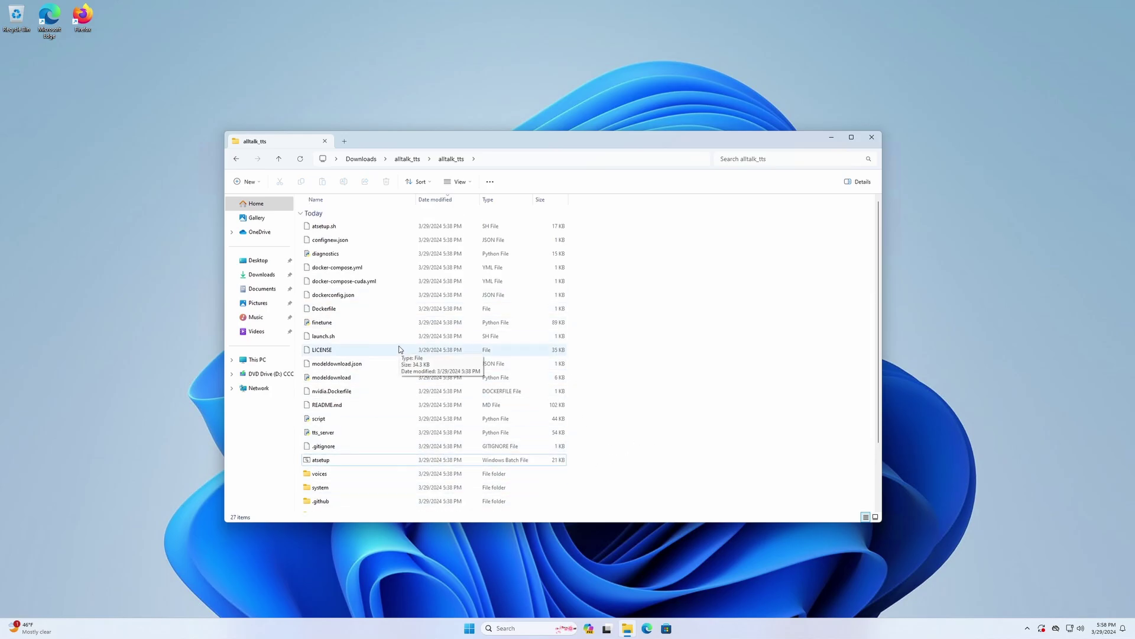
{"action": "scroll", "coordinate": [402, 355], "scroll_direction": "down", "scroll_amount": 2}
{"action": "left_click", "coordinate": [355, 490]}
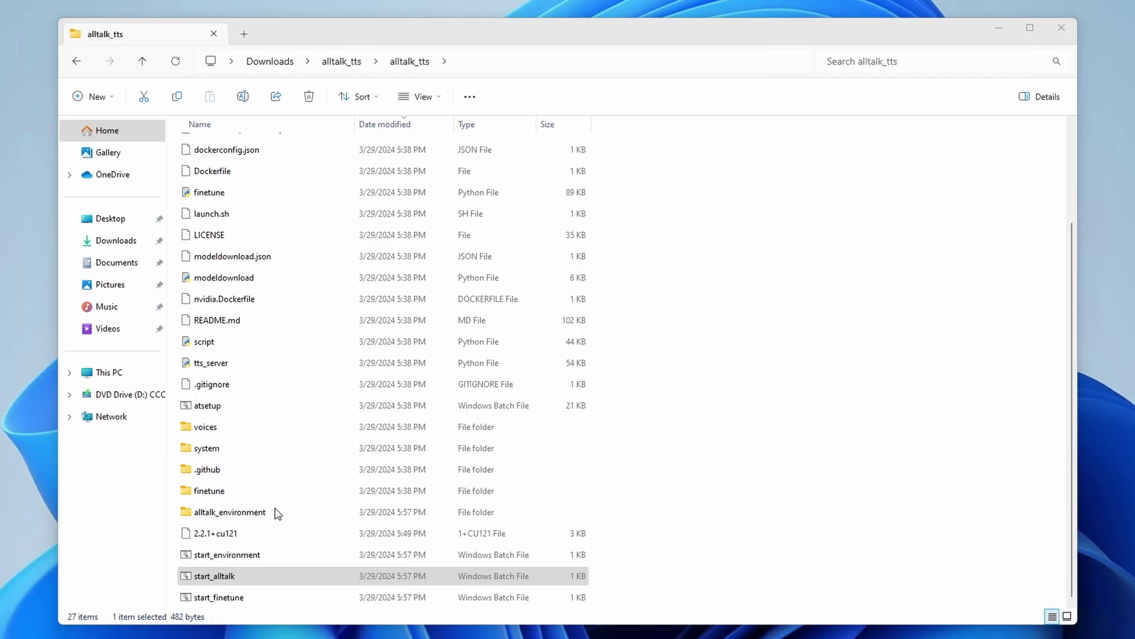
{"action": "right_click", "coordinate": [209, 576]}
{"action": "left_click", "coordinate": [297, 446]}
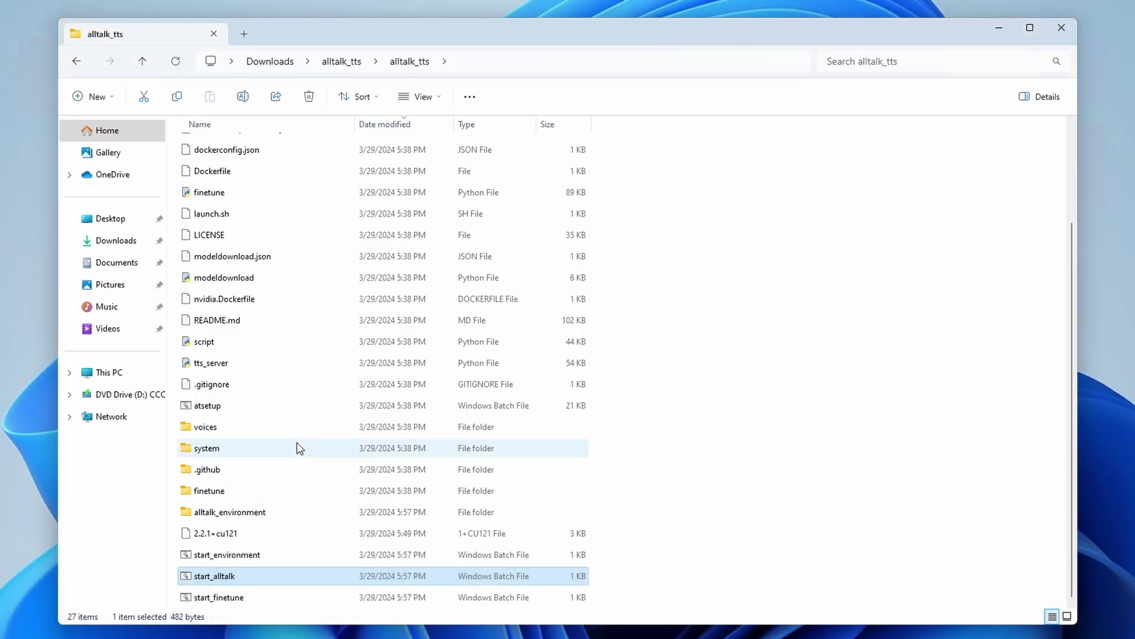
{"action": "left_click", "coordinate": [514, 407]}
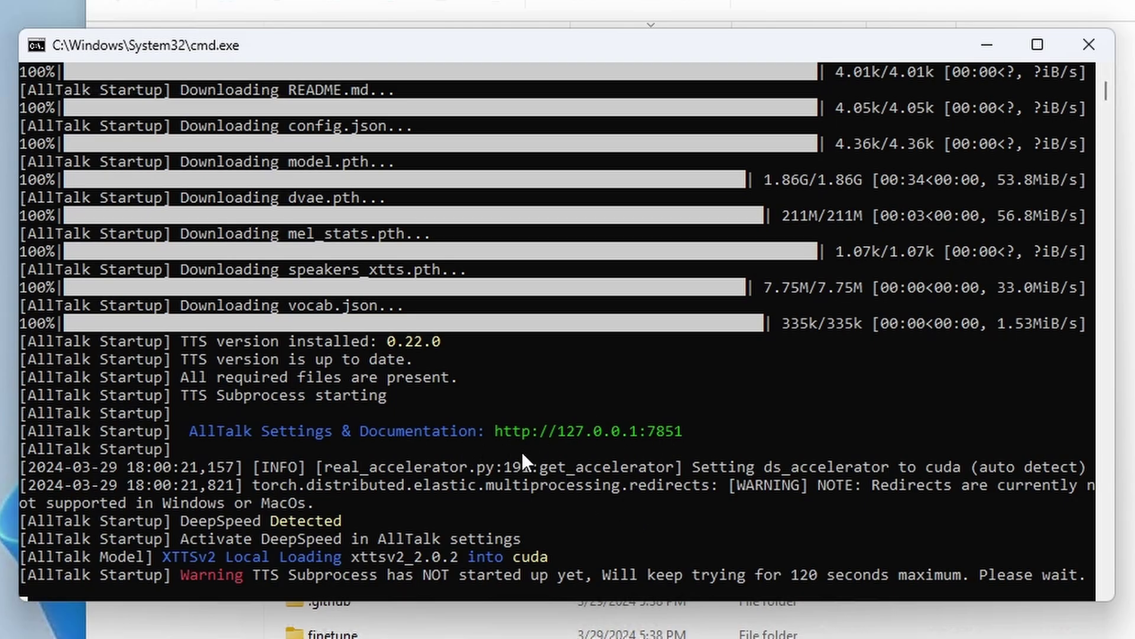
{"action": "left_click", "coordinate": [610, 431]}
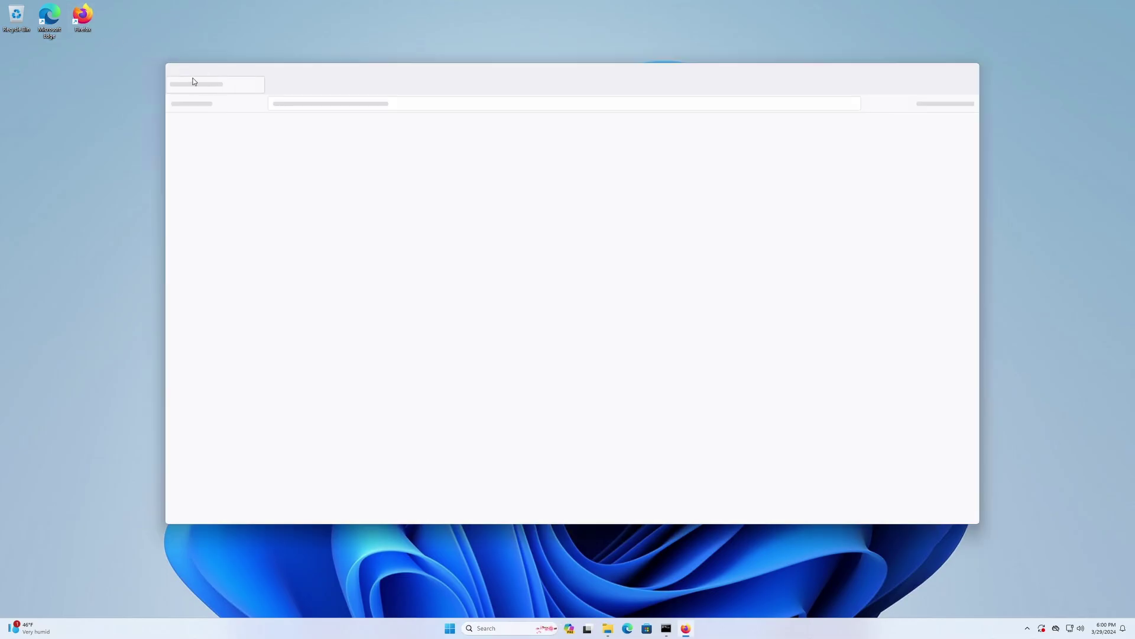
{"action": "right_click", "coordinate": [320, 106]}
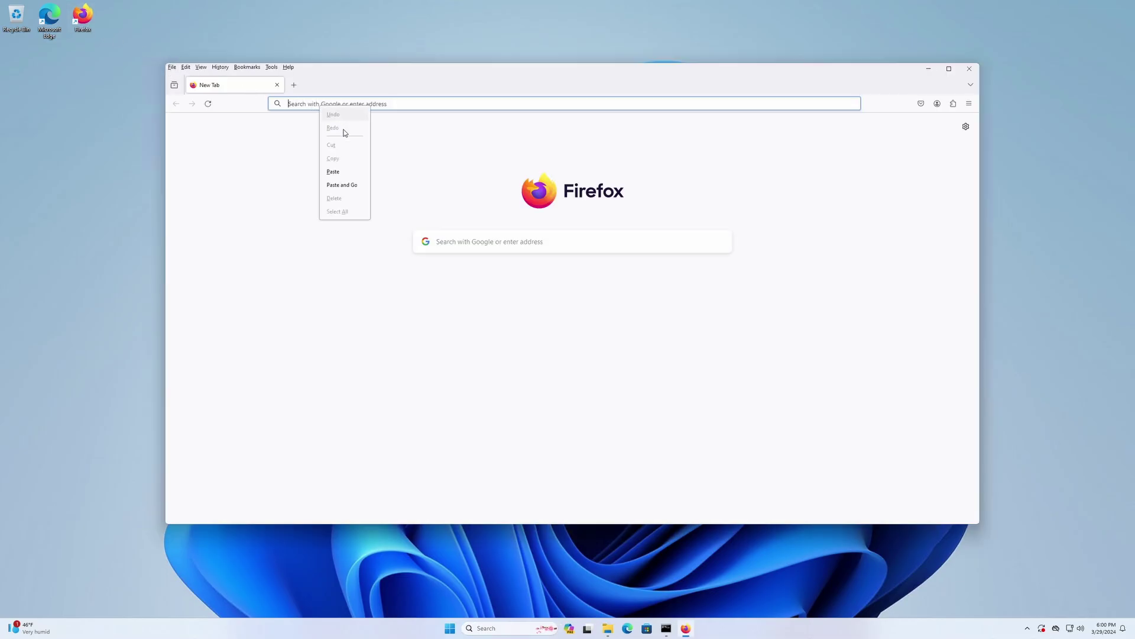
{"action": "left_click", "coordinate": [343, 171]}
{"action": "key", "text": "Return"}
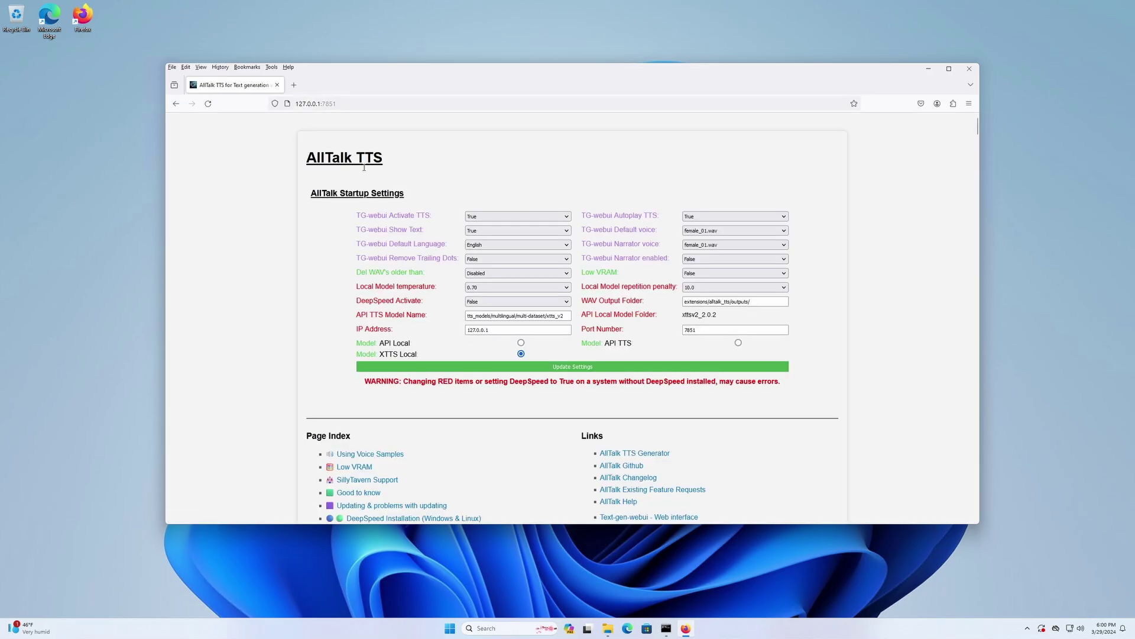
{"action": "left_click", "coordinate": [666, 628]}
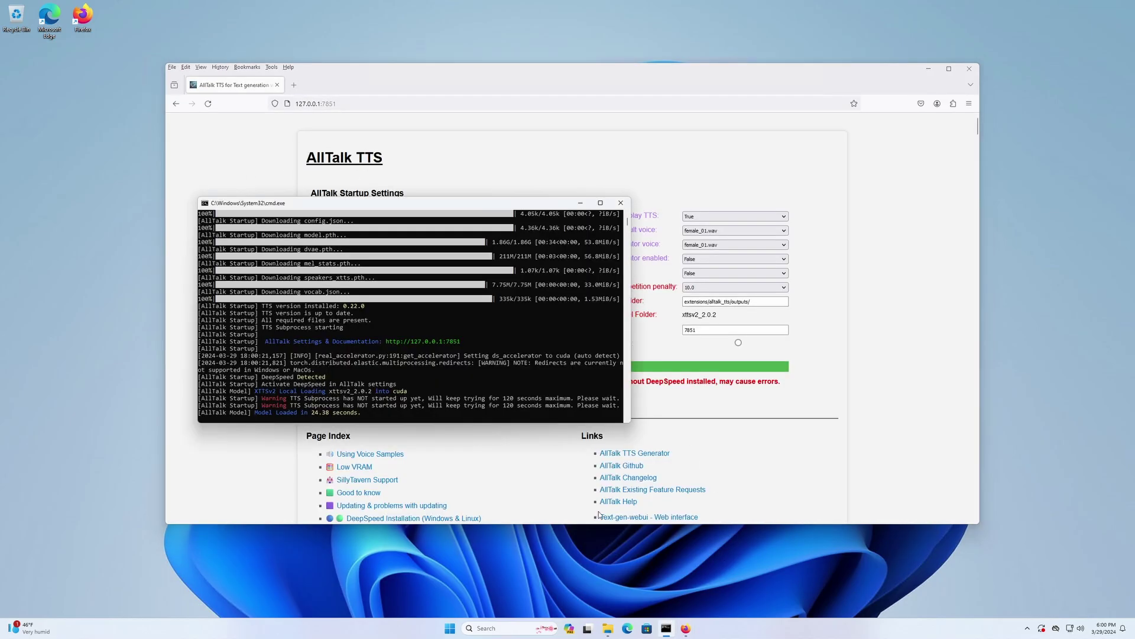
Minimize the console and choose the Morgan_Freeman CC3.wav voice in the Demo/Test TTS section, with the text field ready for entry.
{"action": "left_click", "coordinate": [581, 203]}
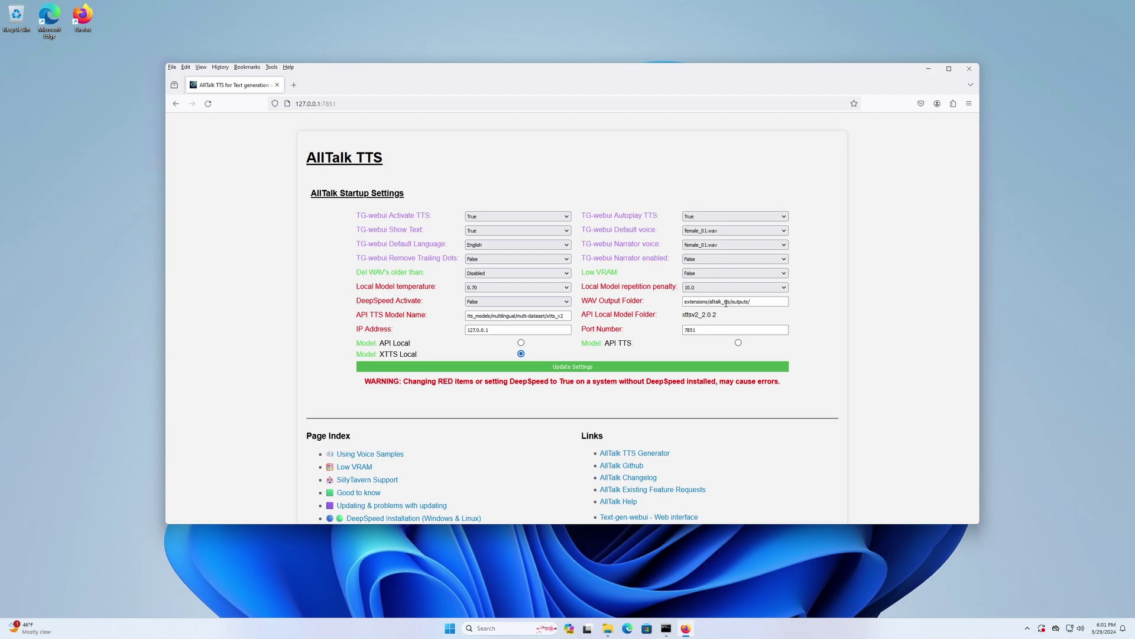
{"action": "scroll", "coordinate": [521, 385], "scroll_direction": "down", "scroll_amount": 4}
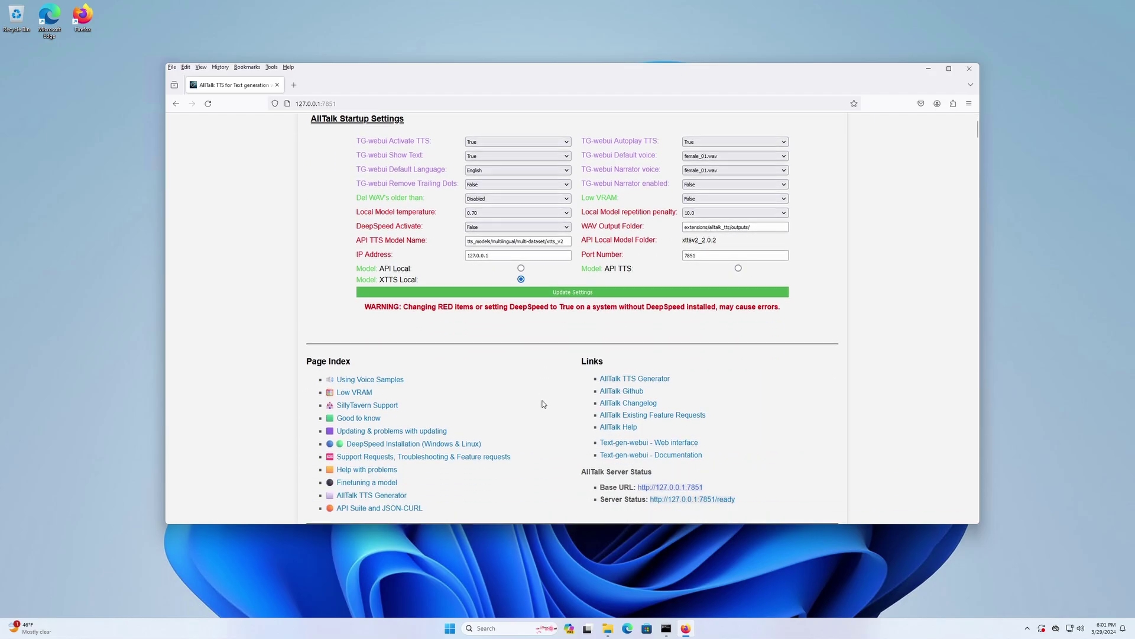
{"action": "scroll", "coordinate": [476, 358], "scroll_direction": "down", "scroll_amount": 1}
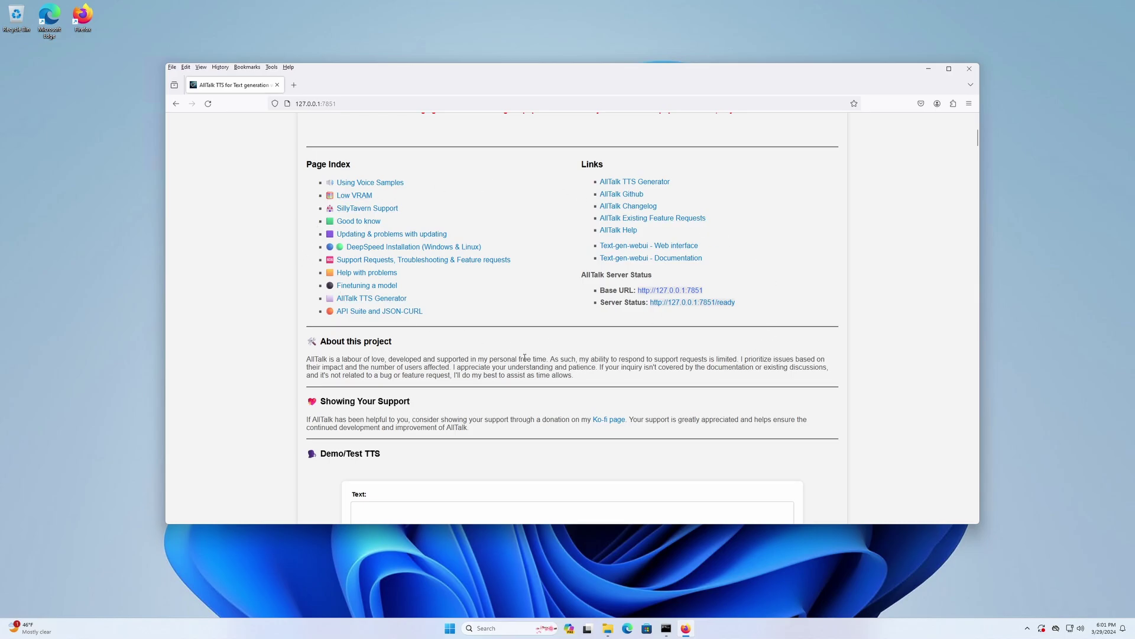
{"action": "scroll", "coordinate": [498, 334], "scroll_direction": "down", "scroll_amount": 7}
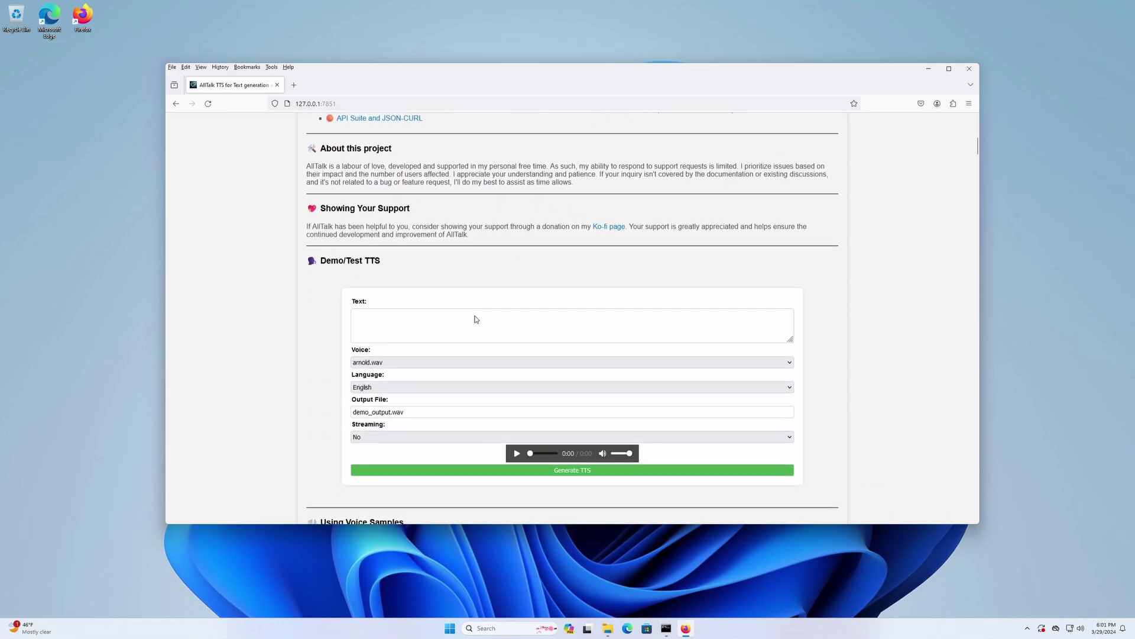
{"action": "scroll", "coordinate": [487, 204], "scroll_direction": "up", "scroll_amount": 1}
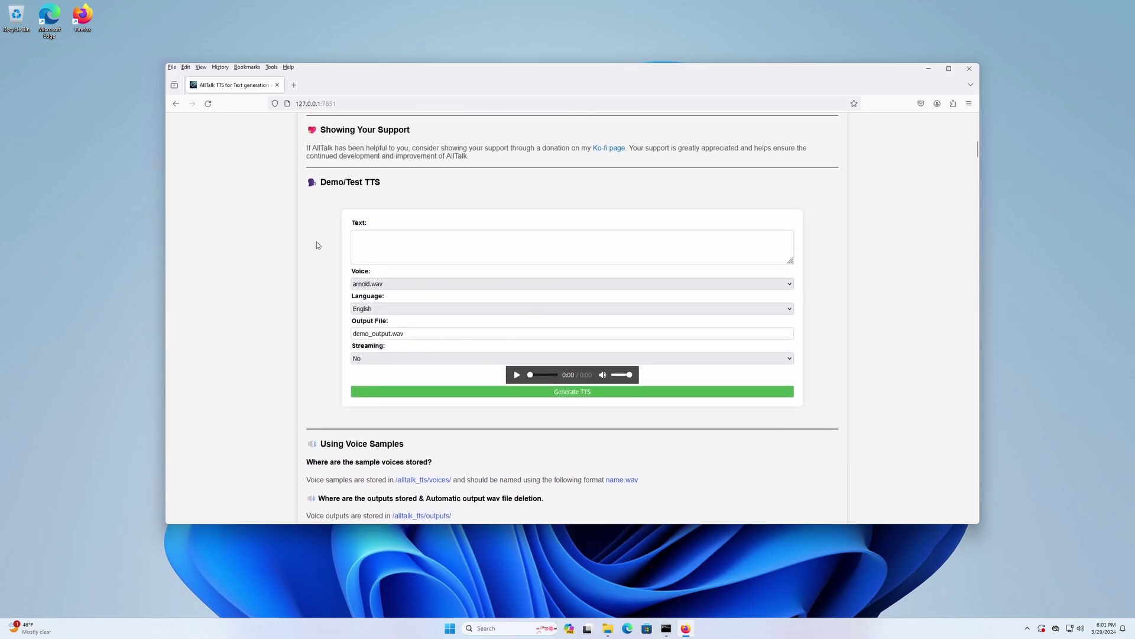
{"action": "left_click", "coordinate": [390, 284]}
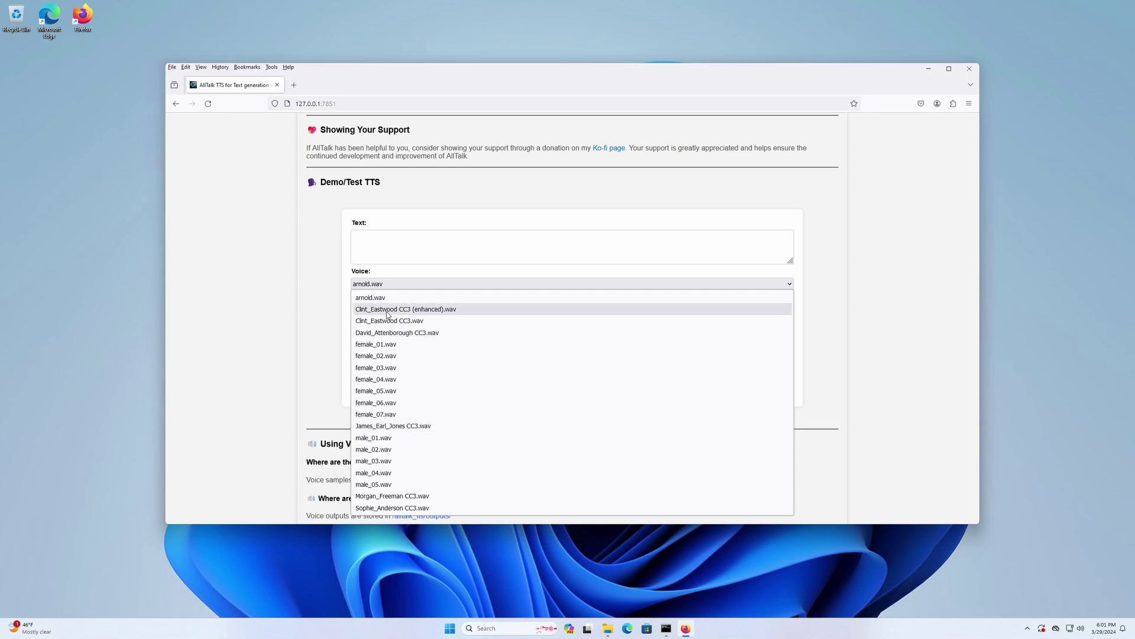
{"action": "left_click", "coordinate": [395, 496]}
{"action": "left_click", "coordinate": [410, 251]}
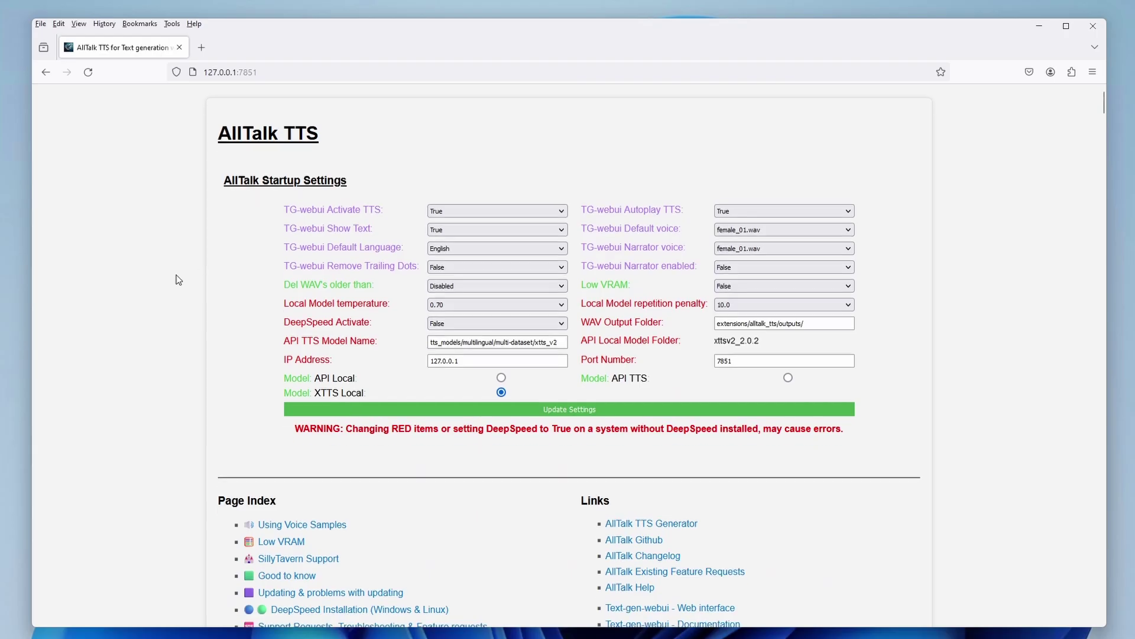
Open the AllTalk TTS Generator from the Links section of the settings page.
{"action": "scroll", "coordinate": [276, 259], "scroll_direction": "down", "scroll_amount": 1}
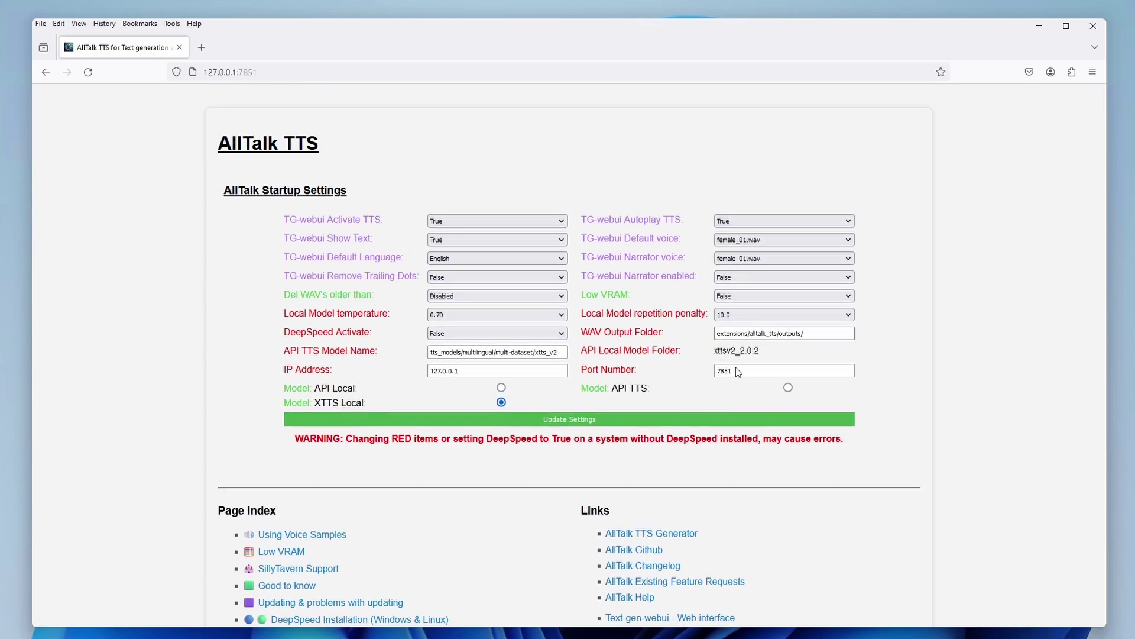
{"action": "scroll", "coordinate": [682, 453], "scroll_direction": "down", "scroll_amount": 4}
{"action": "left_click_drag", "start_coordinate": [734, 296], "coordinate": [585, 294]}
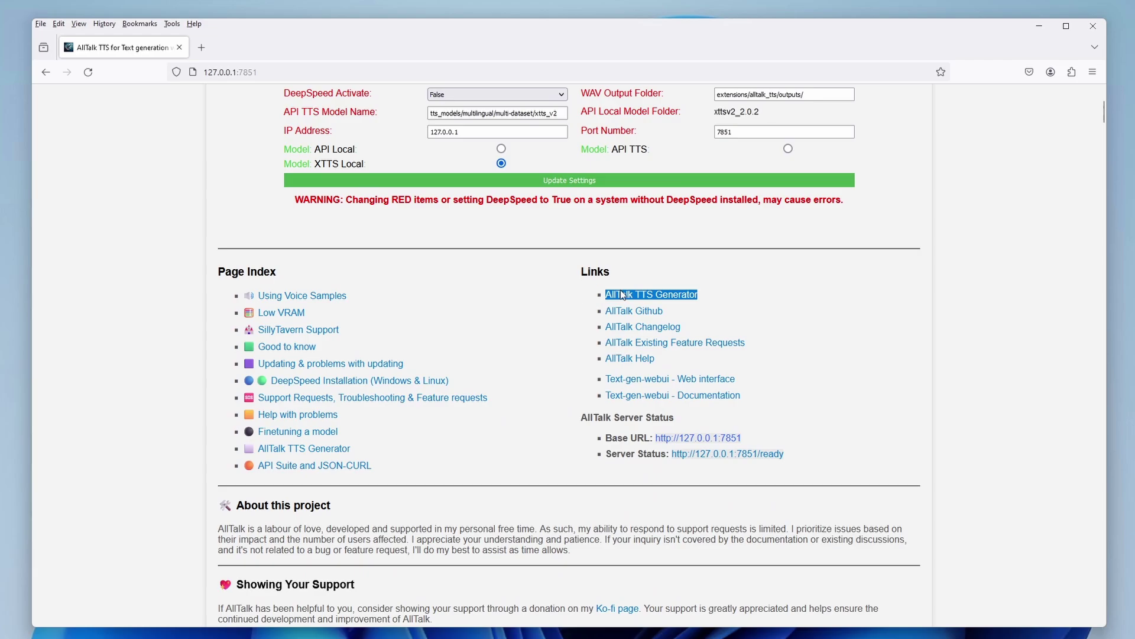
{"action": "left_click", "coordinate": [761, 287]}
{"action": "left_click", "coordinate": [680, 295]}
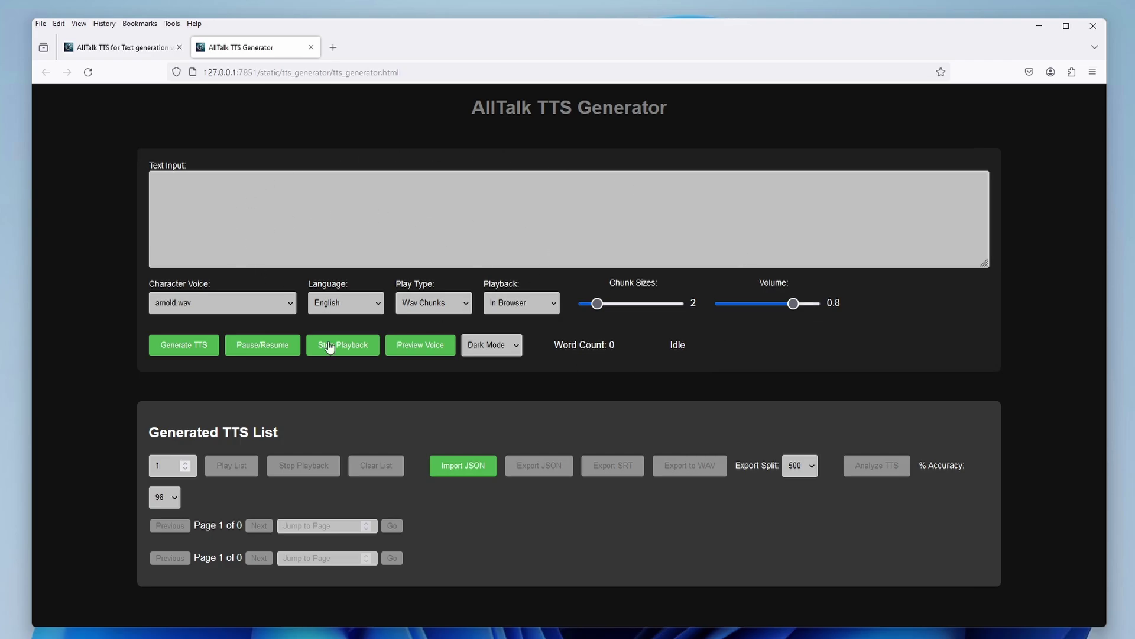
Generate speech from the text "This is the place you'll probably be visiting the most." with the arnold.wav voice.
{"action": "left_click", "coordinate": [229, 306]}
{"action": "left_click", "coordinate": [201, 322]}
{"action": "left_click", "coordinate": [193, 198]}
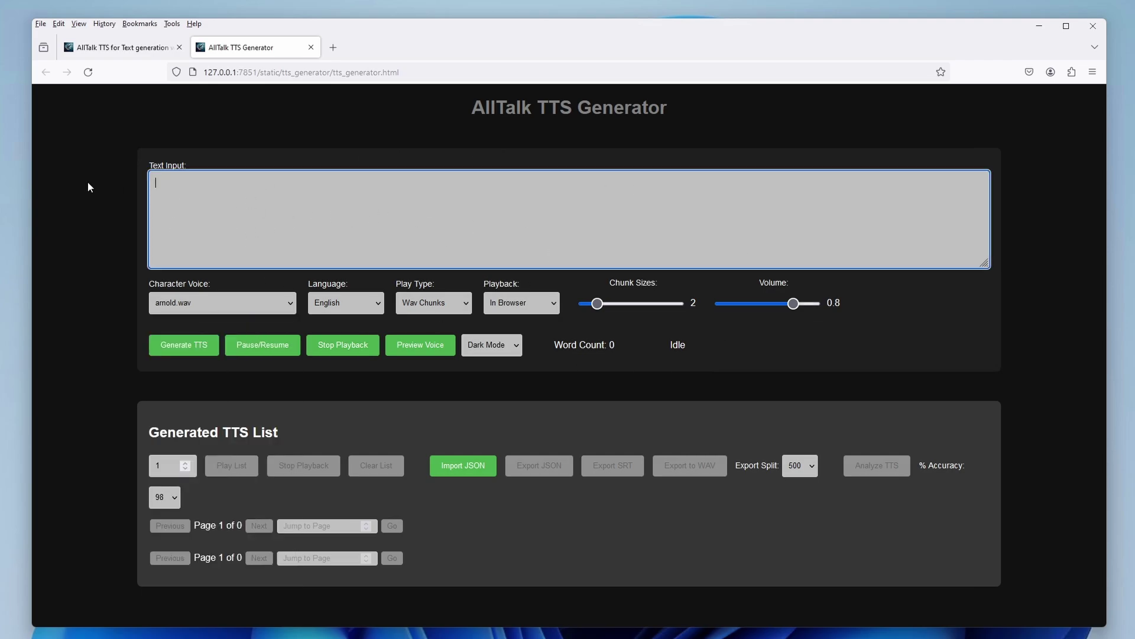
{"action": "type", "text": "This is the place you'll probably be"}
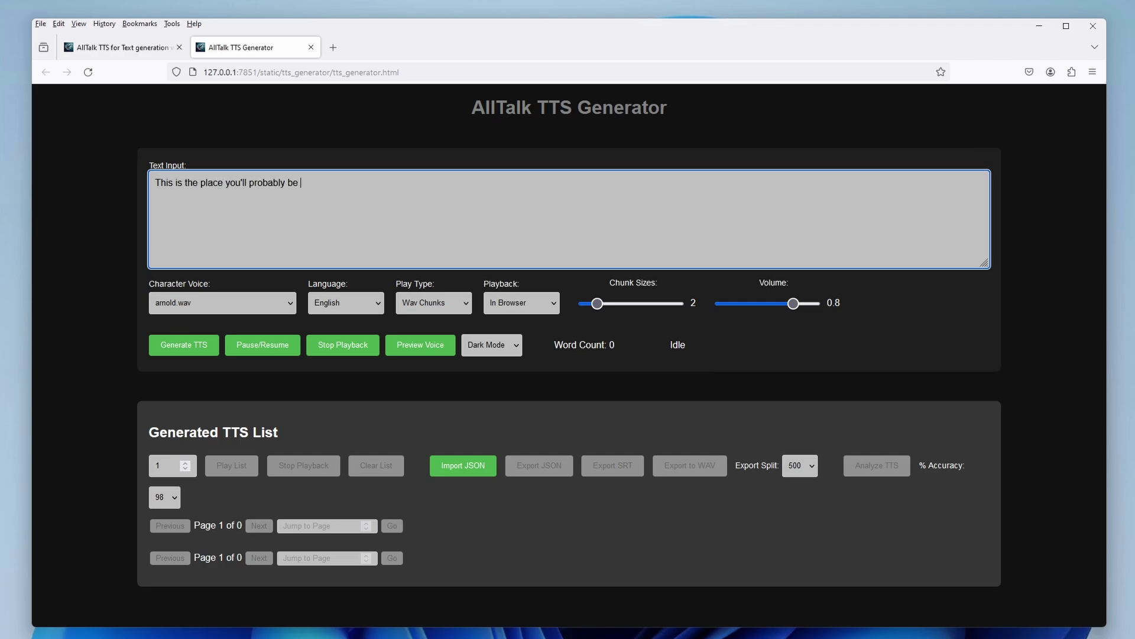
{"action": "type", "text": " visiting the most."}
{"action": "left_click", "coordinate": [153, 339]}
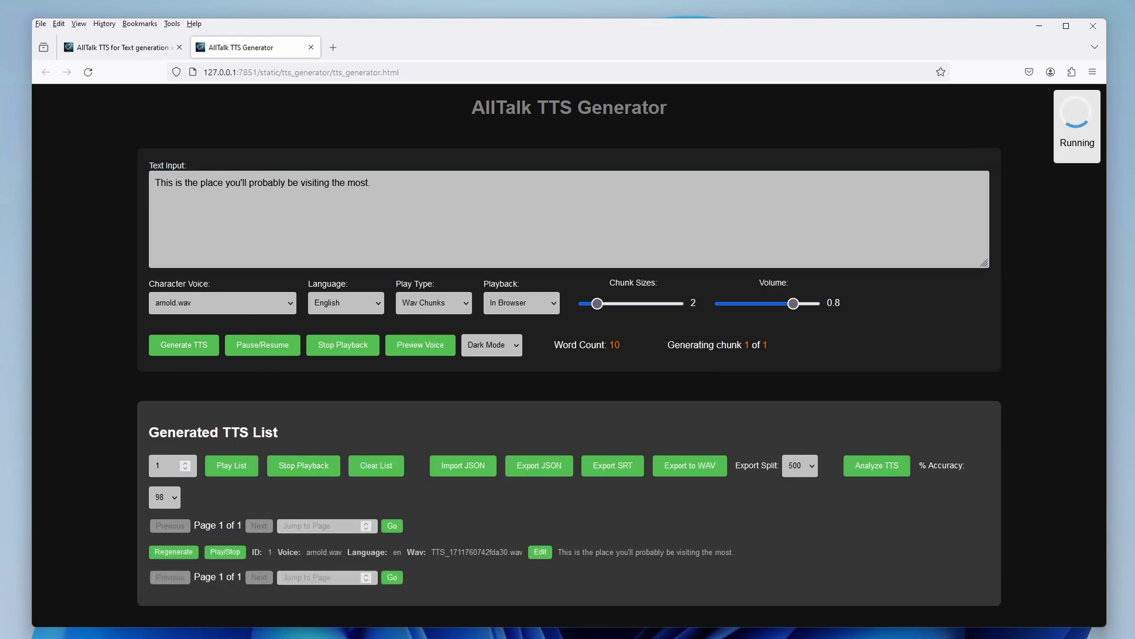
{"action": "key", "text": "alt+Tab"}
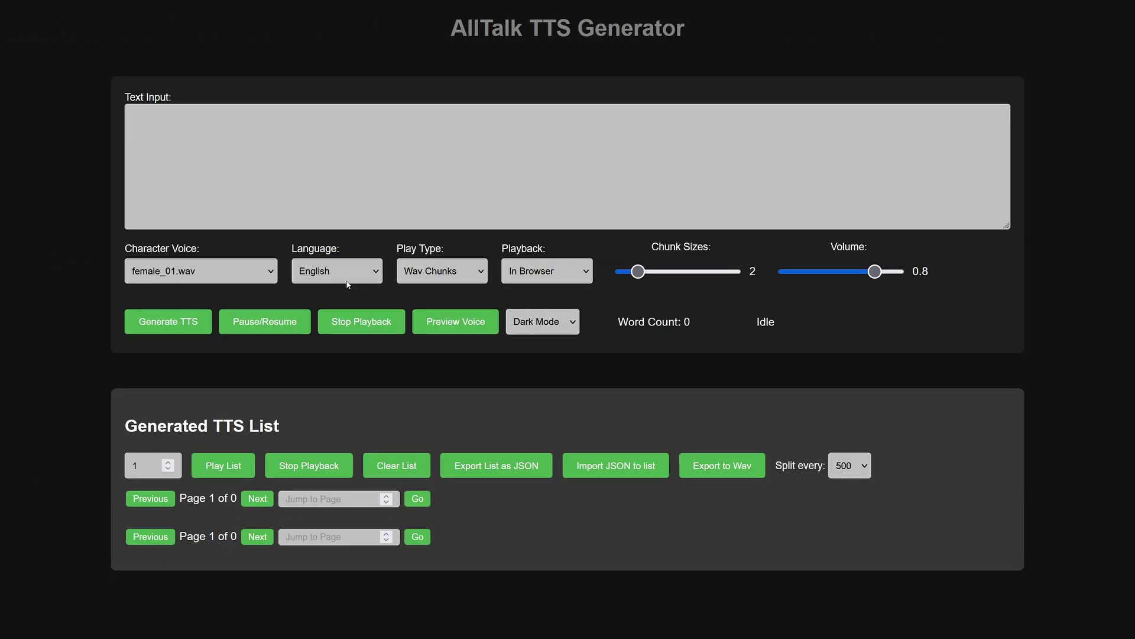
{"action": "left_click", "coordinate": [347, 278]}
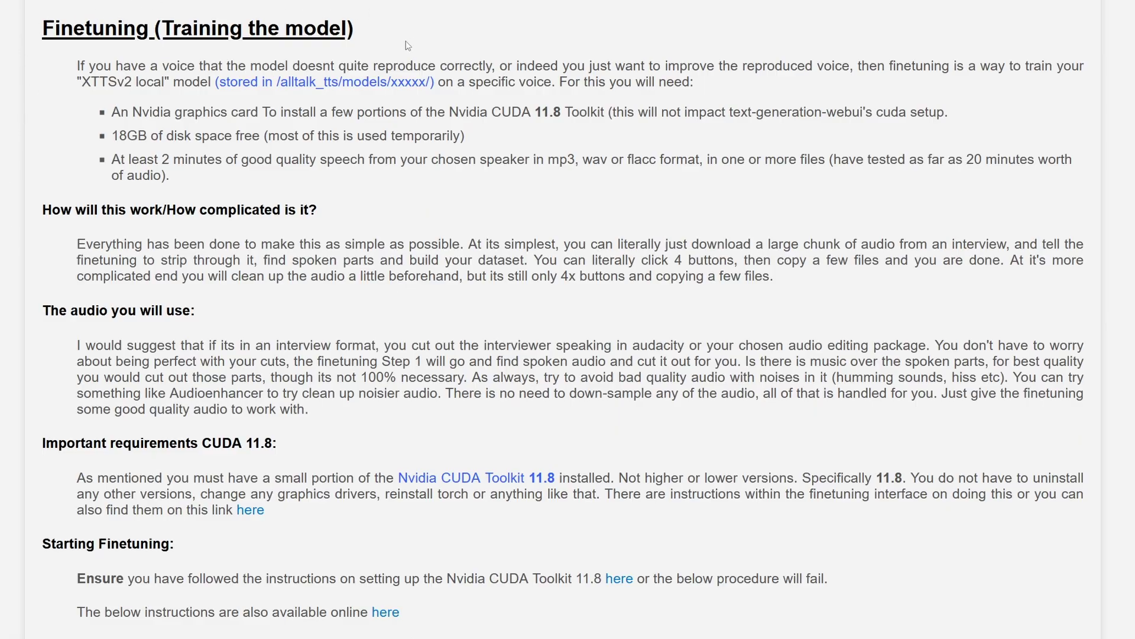
Read the Finetuning section of the documentation, including how complicated it is and how much speech audio is required.
{"action": "left_click_drag", "start_coordinate": [44, 33], "coordinate": [367, 45]}
{"action": "left_click", "coordinate": [376, 45]}
{"action": "left_click_drag", "start_coordinate": [78, 244], "coordinate": [465, 248]}
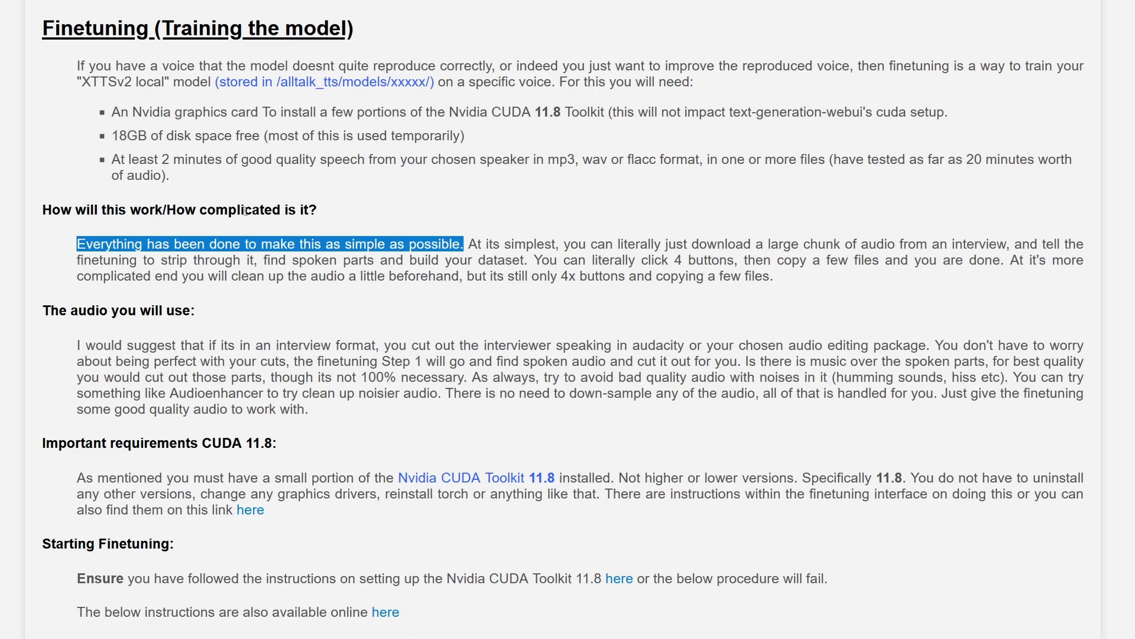
{"action": "left_click", "coordinate": [567, 262]}
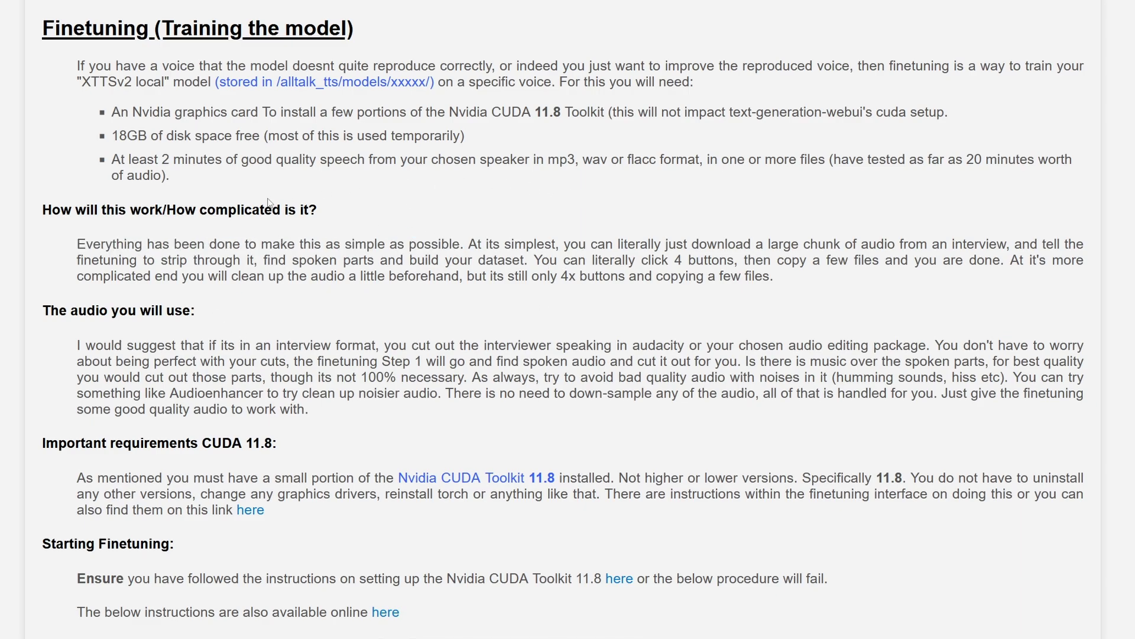
{"action": "left_click_drag", "start_coordinate": [158, 160], "coordinate": [370, 160]}
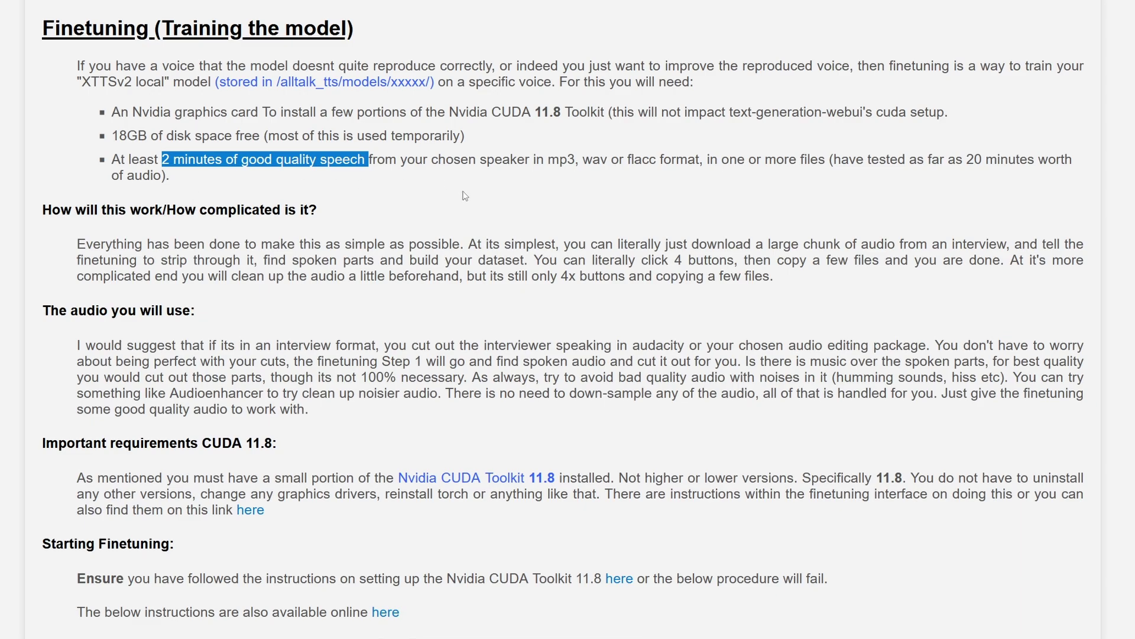
{"action": "left_click", "coordinate": [331, 187]}
{"action": "scroll", "coordinate": [331, 189], "scroll_direction": "down", "scroll_amount": 5}
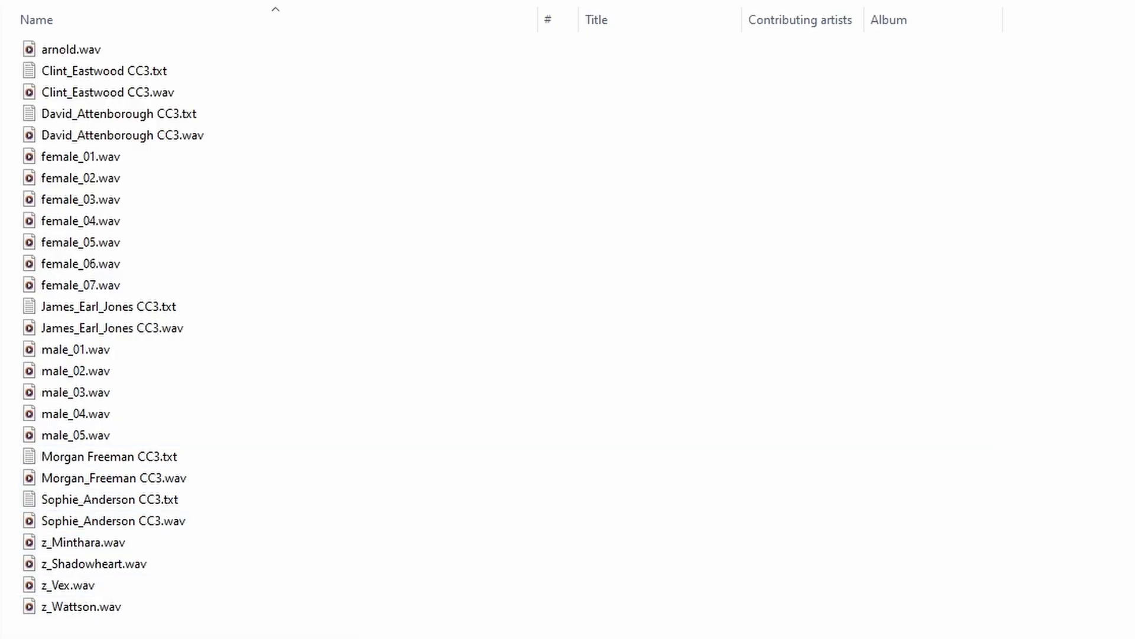
Look over the sample voice files in the voices folder.
{"action": "left_click_drag", "start_coordinate": [279, 638], "coordinate": [103, 47]}
{"action": "left_click", "coordinate": [109, 53]}
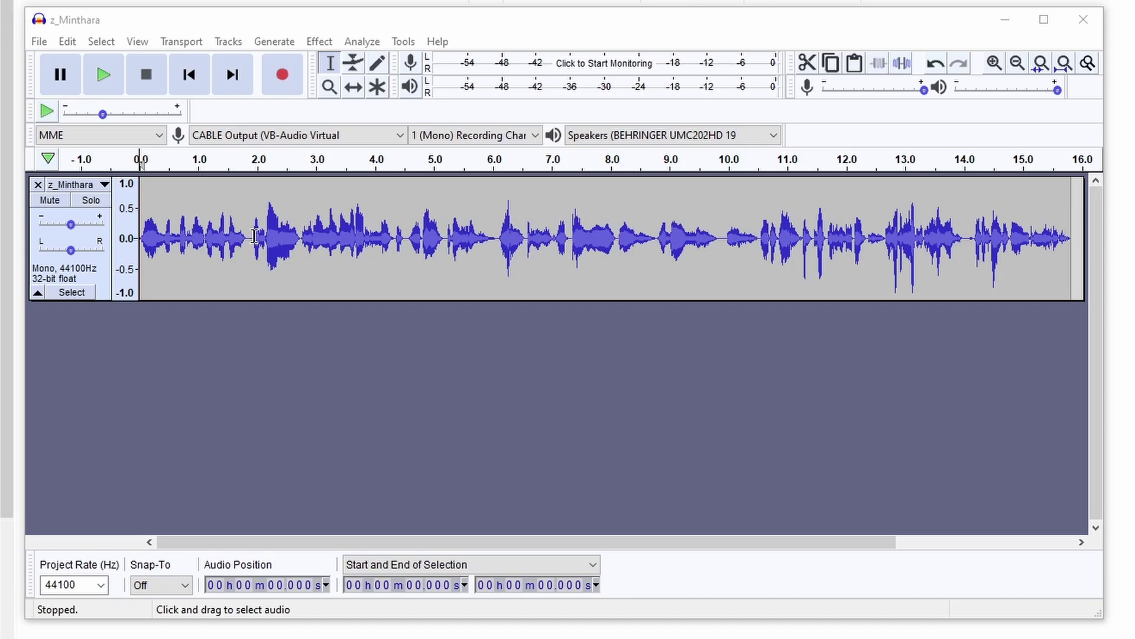
Try selecting the z_Minthara waveform from about 1.5 to 13.5 seconds in Audacity, clear the selection and look through the available effects.
{"action": "left_click_drag", "start_coordinate": [234, 237], "coordinate": [800, 260]}
{"action": "left_click_drag", "start_coordinate": [946, 269], "coordinate": [816, 247]}
{"action": "left_click", "coordinate": [204, 238]}
{"action": "left_click_drag", "start_coordinate": [932, 248], "coordinate": [228, 243]}
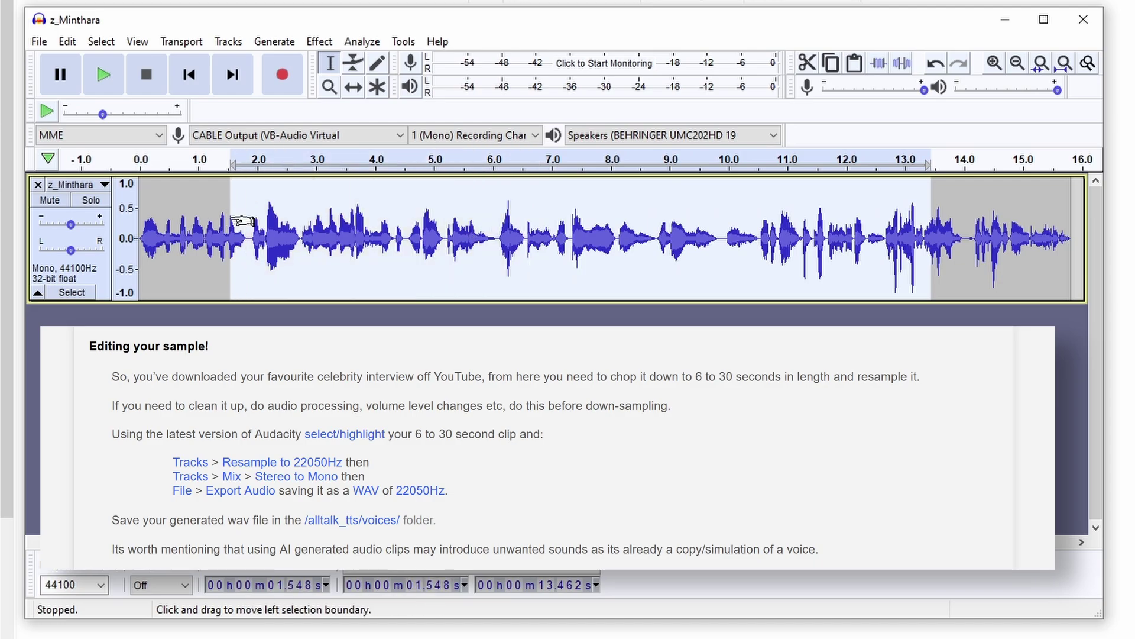
{"action": "left_click", "coordinate": [243, 237]}
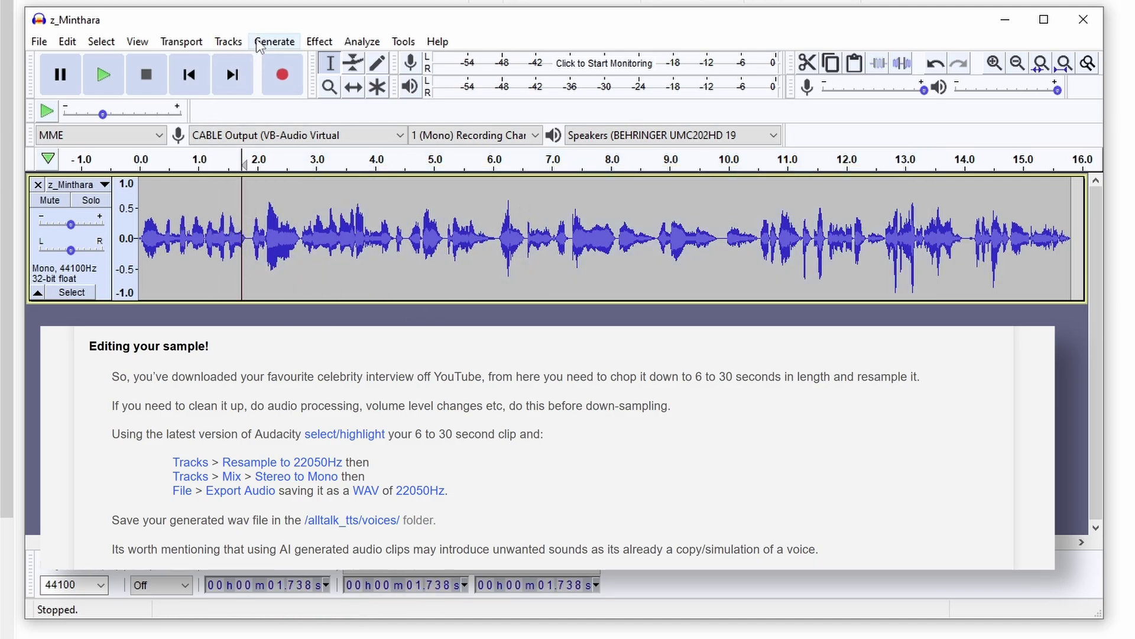
{"action": "left_click", "coordinate": [319, 41]}
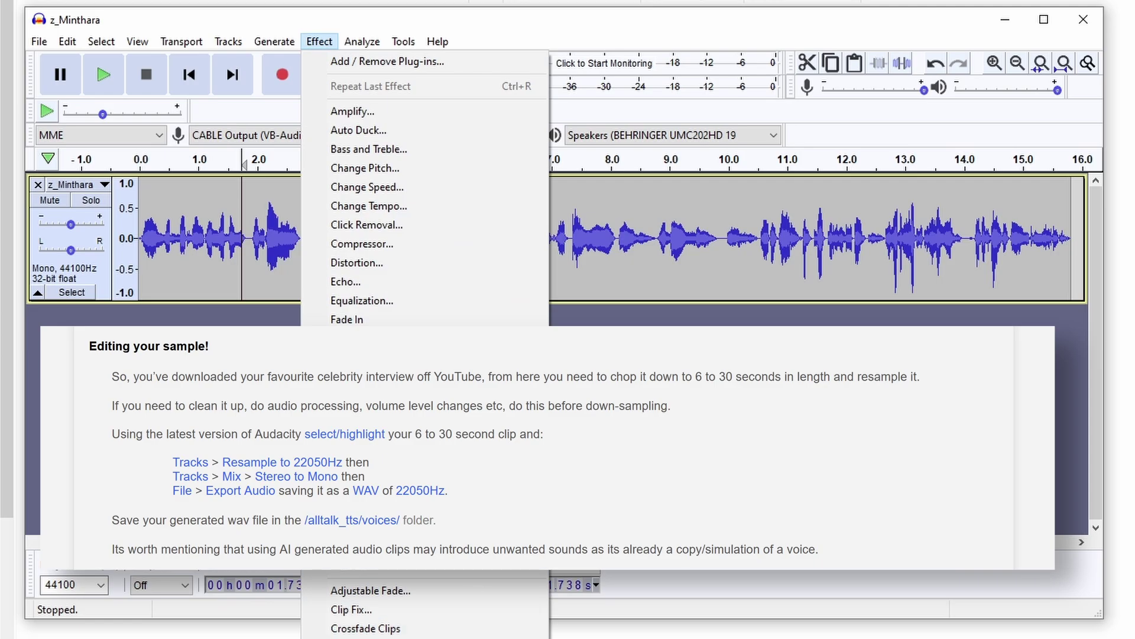
{"action": "key", "text": "Escape"}
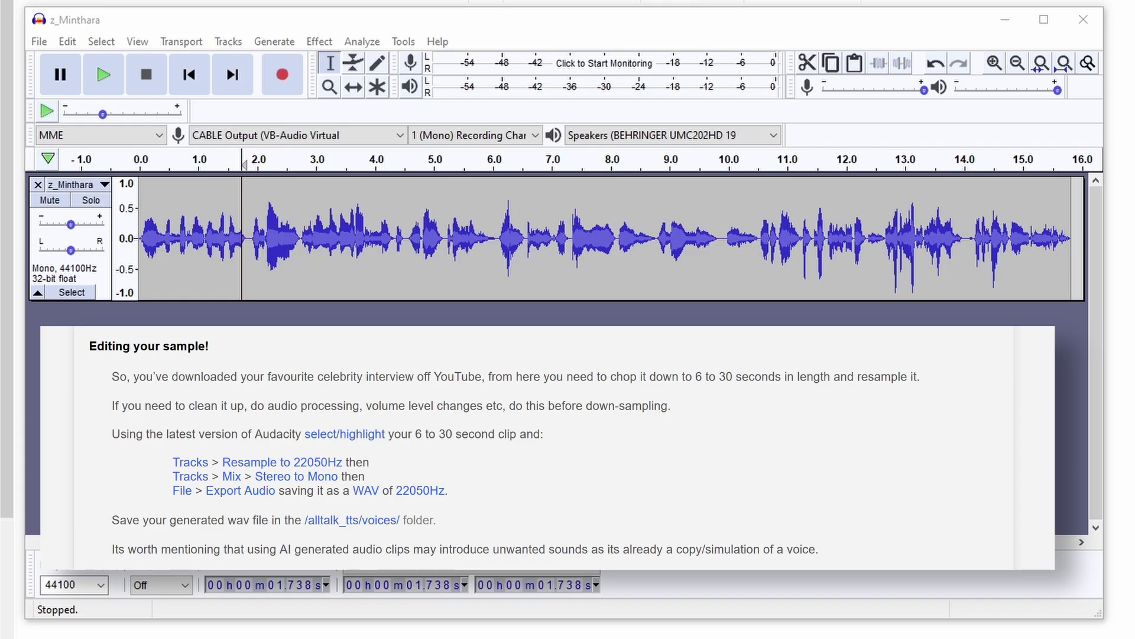
Look through the voice files in the folder listing and the contents of the voices.zip archive.
{"action": "left_click_drag", "start_coordinate": [279, 634], "coordinate": [105, 43]}
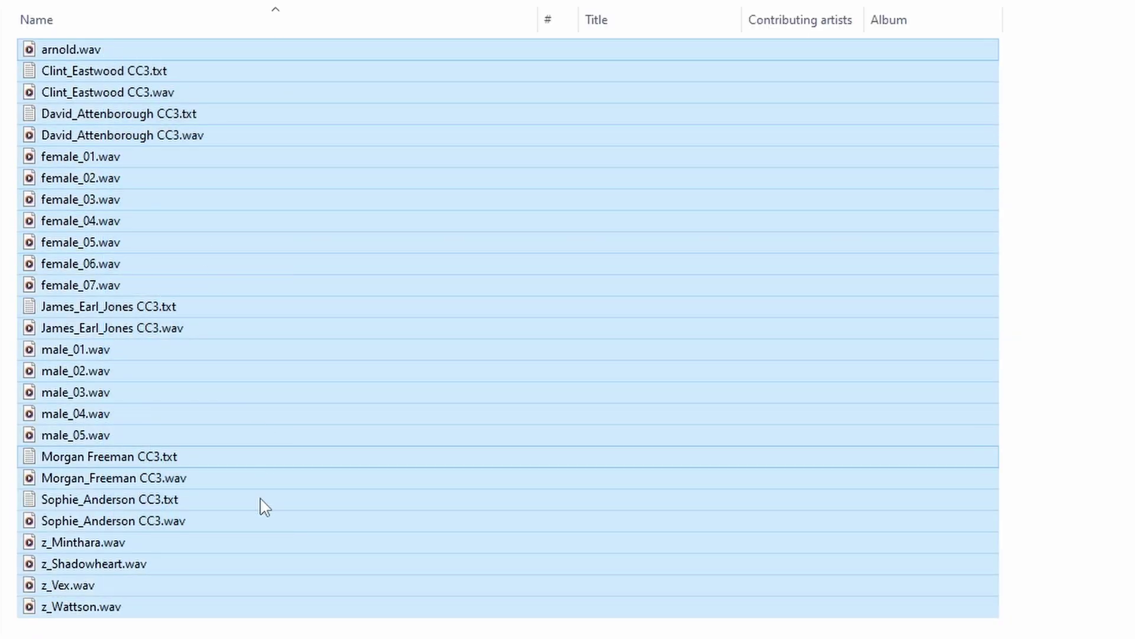
{"action": "left_click_drag", "start_coordinate": [259, 636], "coordinate": [102, 47]}
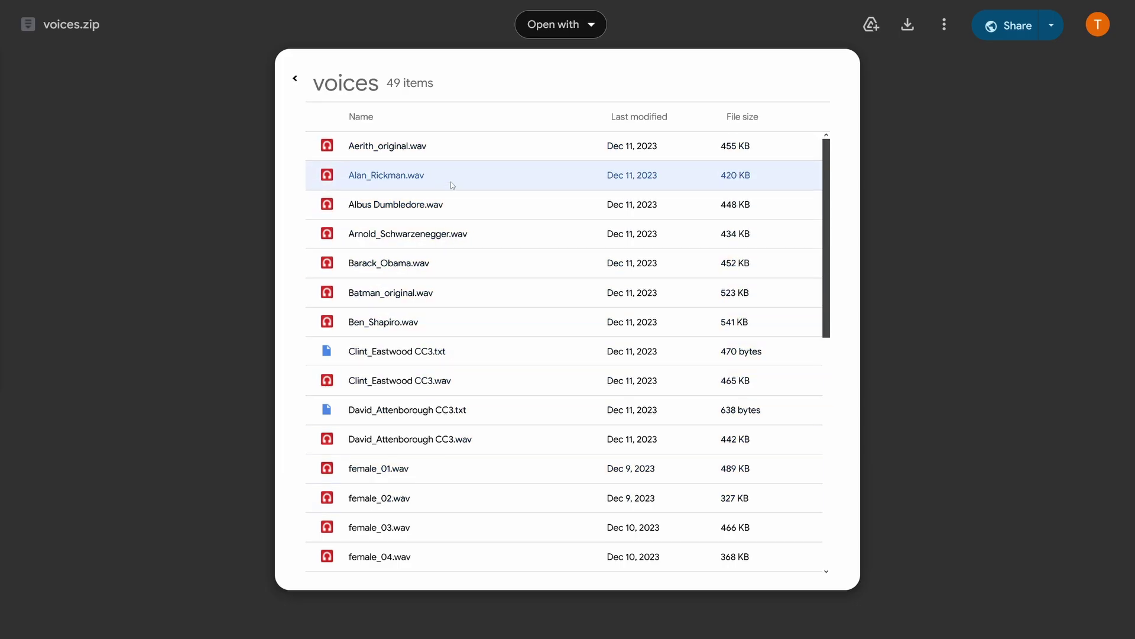
{"action": "scroll", "coordinate": [450, 182], "scroll_direction": "down", "scroll_amount": 8}
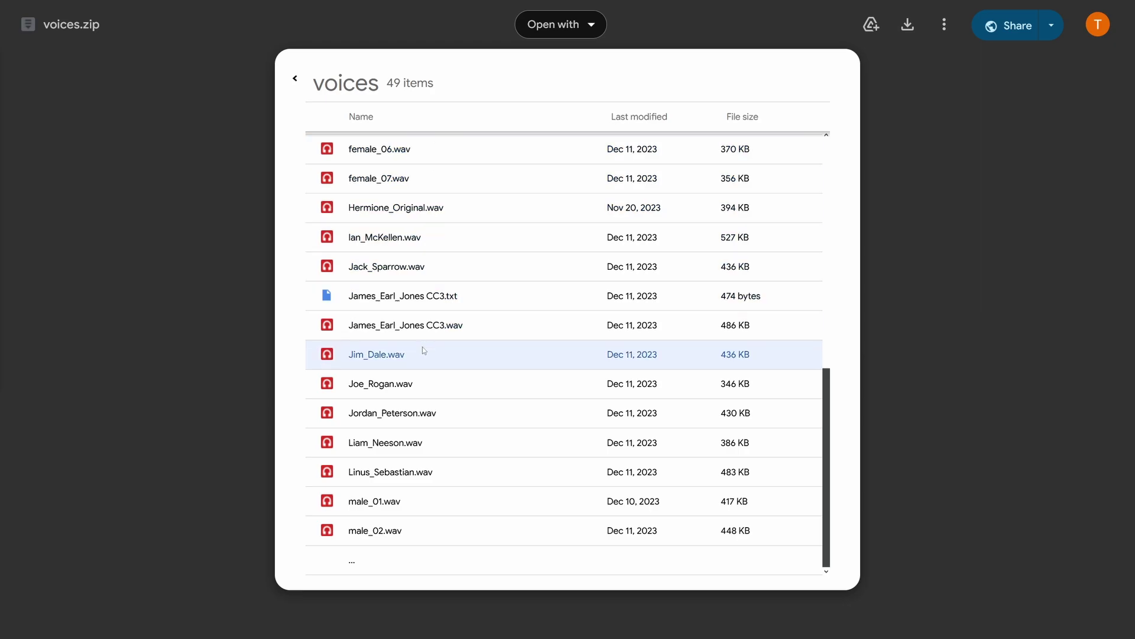
{"action": "scroll", "coordinate": [423, 349], "scroll_direction": "up", "scroll_amount": 6}
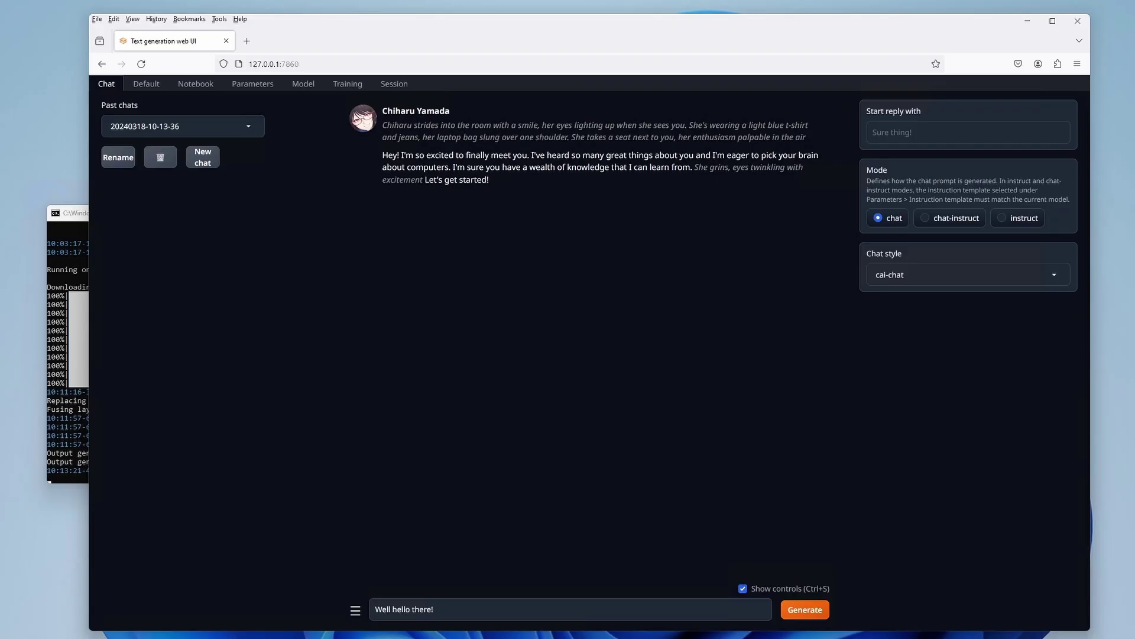
Send the message "Well hello there!" to the character in the Text generation web UI chat.
{"action": "key", "text": "Return"}
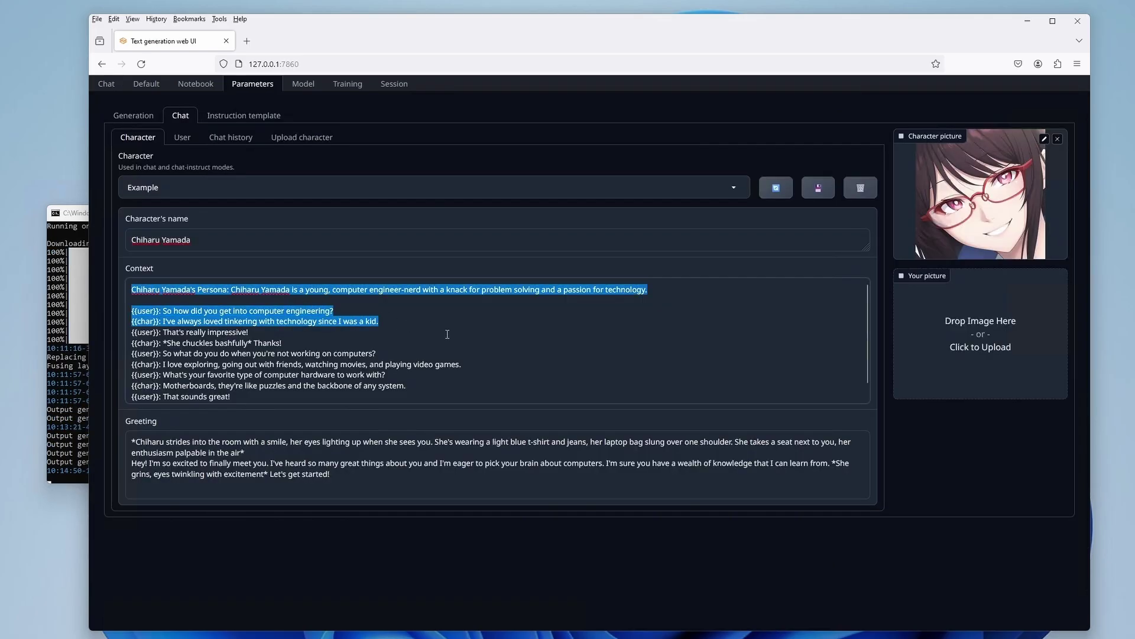
Review the context and greeting of the Example character and the name of the Assistant character in the chat parameters.
{"action": "left_click_drag", "start_coordinate": [379, 328], "coordinate": [584, 443]}
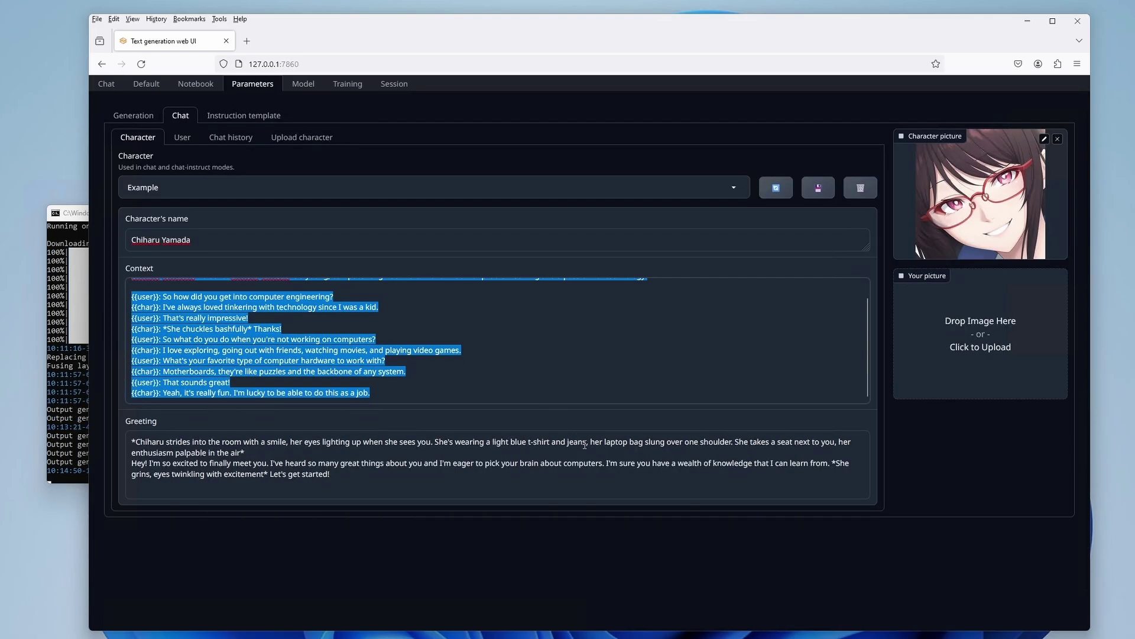
{"action": "left_click", "coordinate": [530, 363]}
{"action": "scroll", "coordinate": [530, 362], "scroll_direction": "up", "scroll_amount": 1}
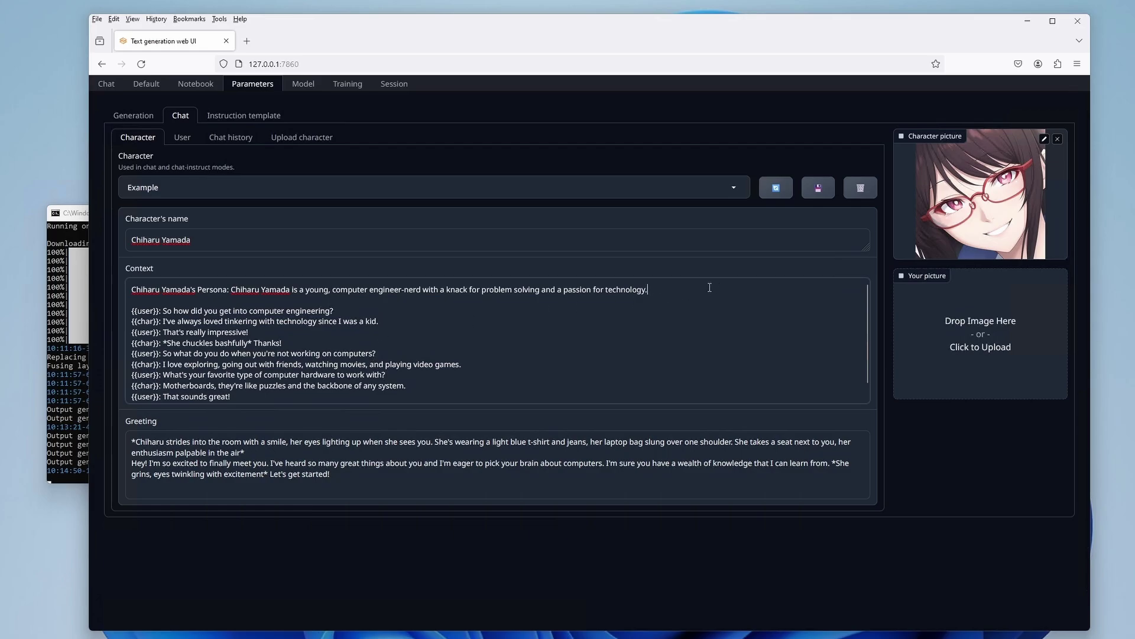
{"action": "mouse_move", "coordinate": [710, 287]}
{"action": "left_mouse_down"}
{"action": "mouse_move", "coordinate": [87, 260]}
{"action": "mouse_move", "coordinate": [688, 292]}
{"action": "left_mouse_up"}
{"action": "left_click_drag", "start_coordinate": [127, 439], "coordinate": [433, 487]}
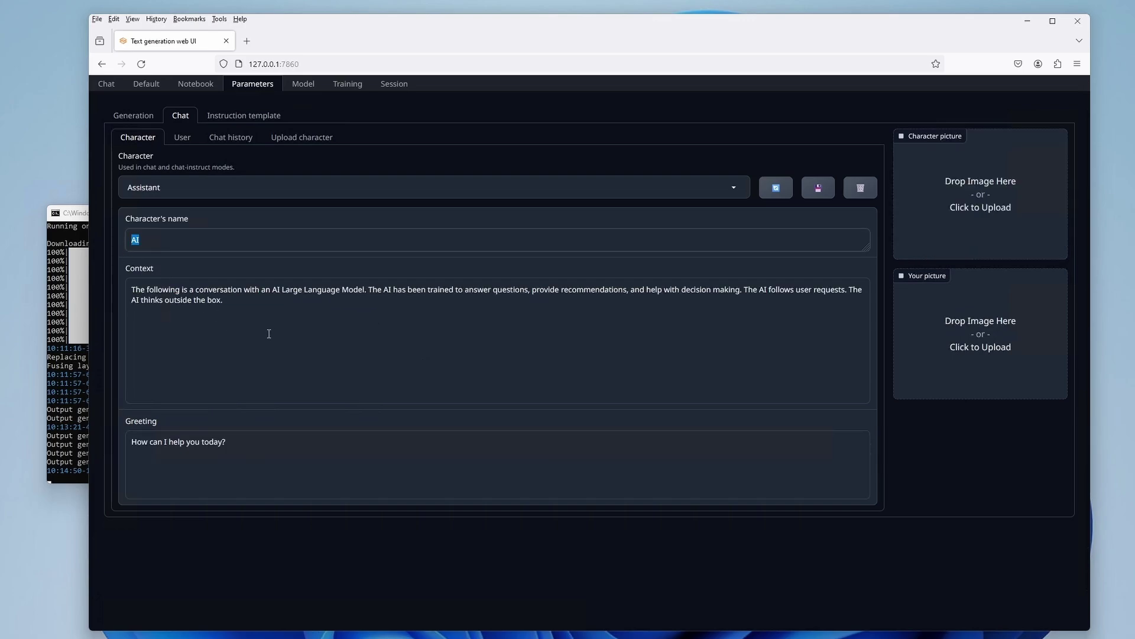
{"action": "left_click", "coordinate": [270, 334]}
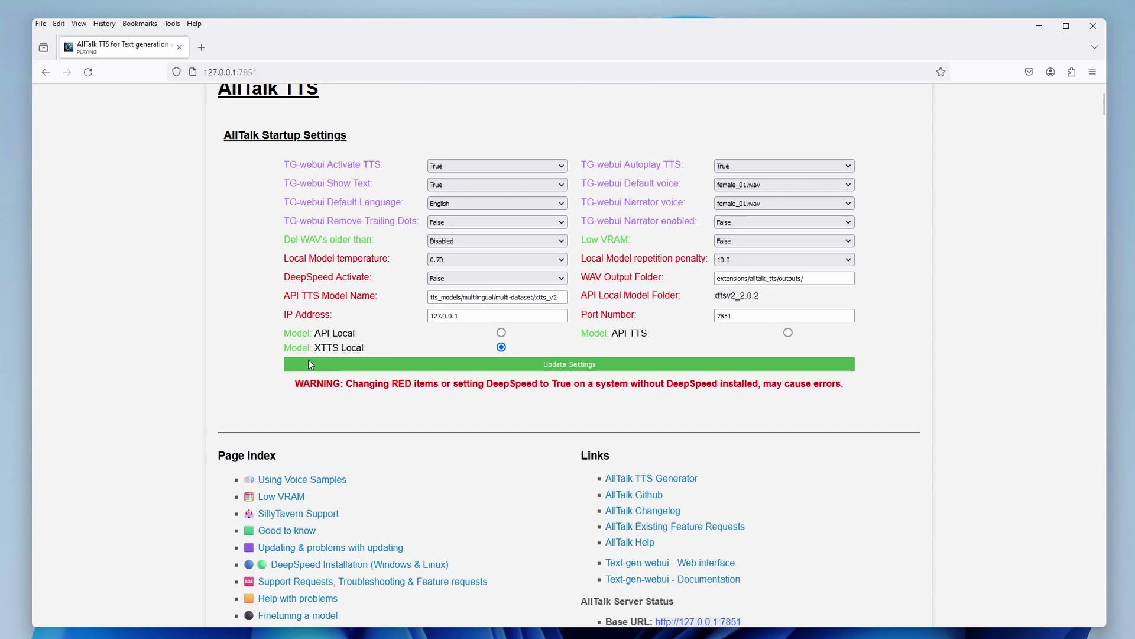
Read the Using Voice Samples and Low VRAM sections of the AllTalk settings and documentation page.
{"action": "scroll", "coordinate": [658, 397], "scroll_direction": "up", "scroll_amount": 1}
{"action": "scroll", "coordinate": [657, 397], "scroll_direction": "down", "scroll_amount": 3}
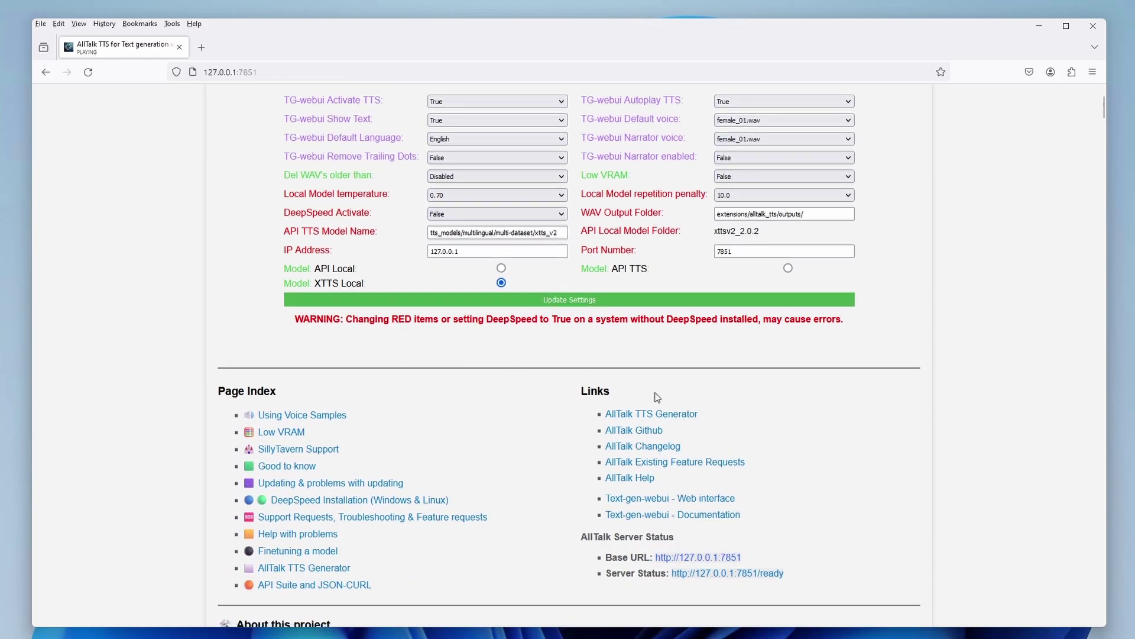
{"action": "scroll", "coordinate": [971, 275], "scroll_direction": "down", "scroll_amount": 2}
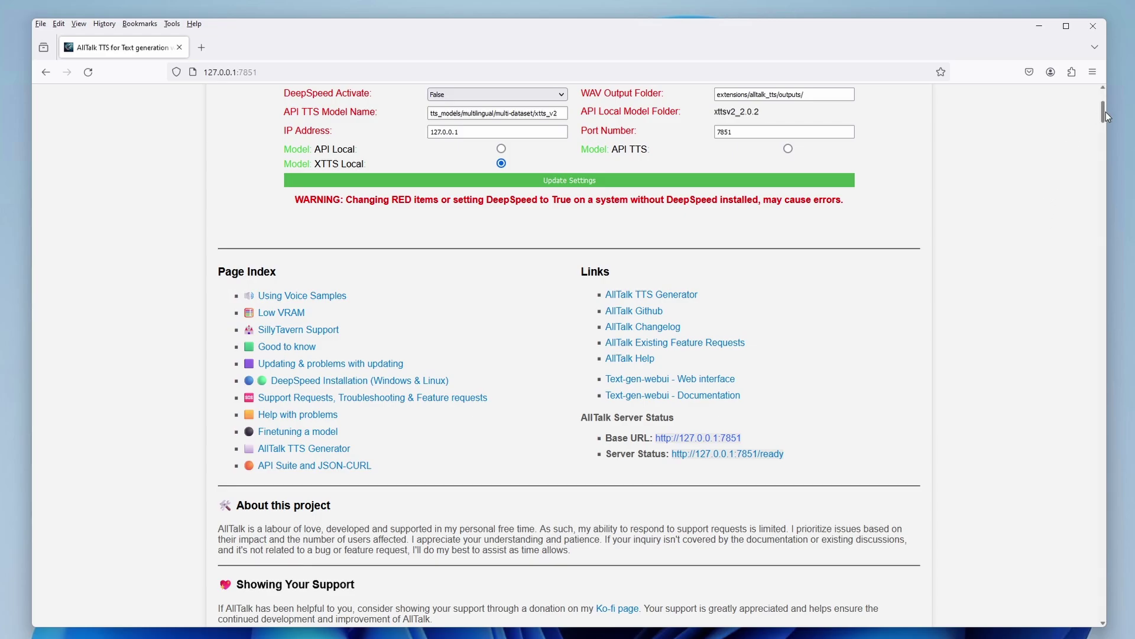
{"action": "left_click_drag", "start_coordinate": [1106, 113], "coordinate": [1071, 157]}
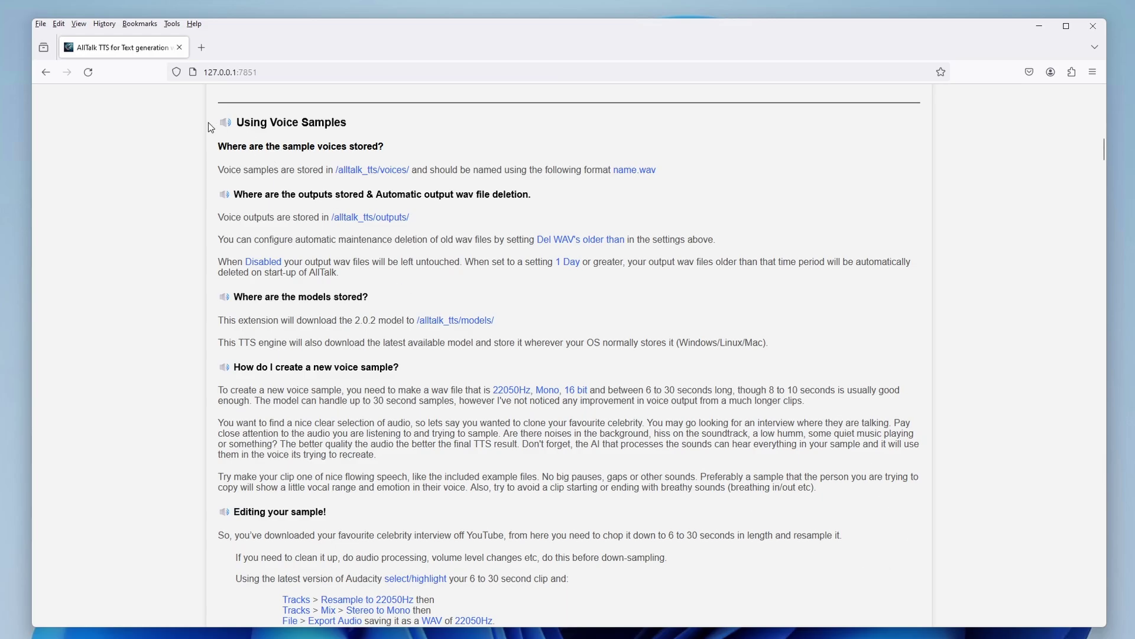
{"action": "left_click_drag", "start_coordinate": [210, 127], "coordinate": [867, 562]}
{"action": "left_click", "coordinate": [911, 376]}
{"action": "triple_click", "coordinate": [380, 366]}
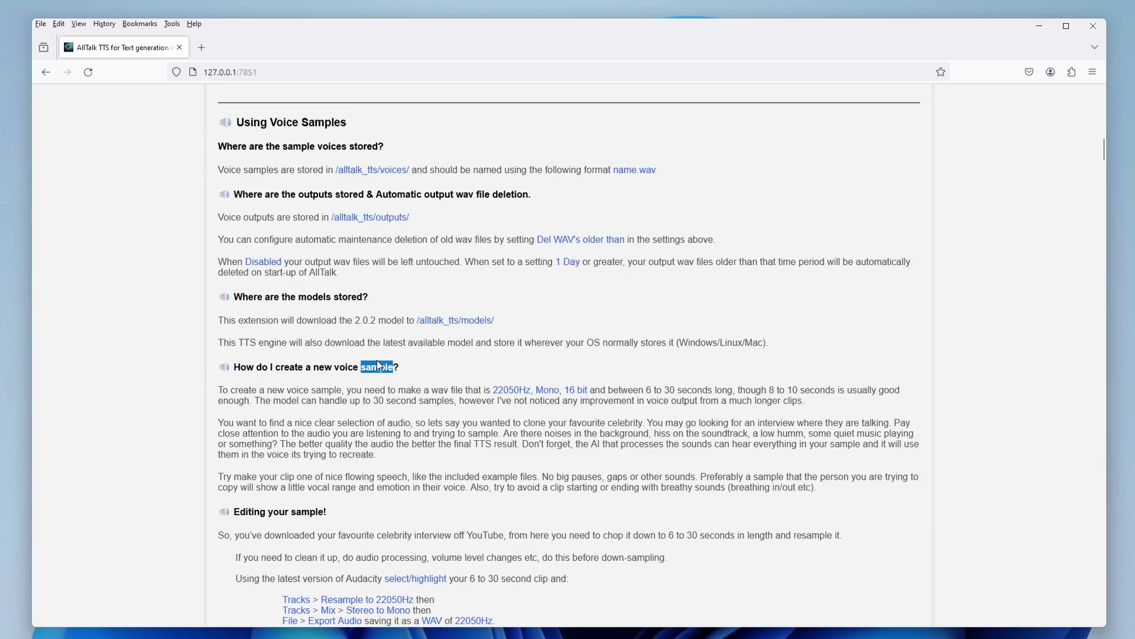
{"action": "left_click", "coordinate": [503, 377]}
{"action": "scroll", "coordinate": [336, 241], "scroll_direction": "down", "scroll_amount": 10}
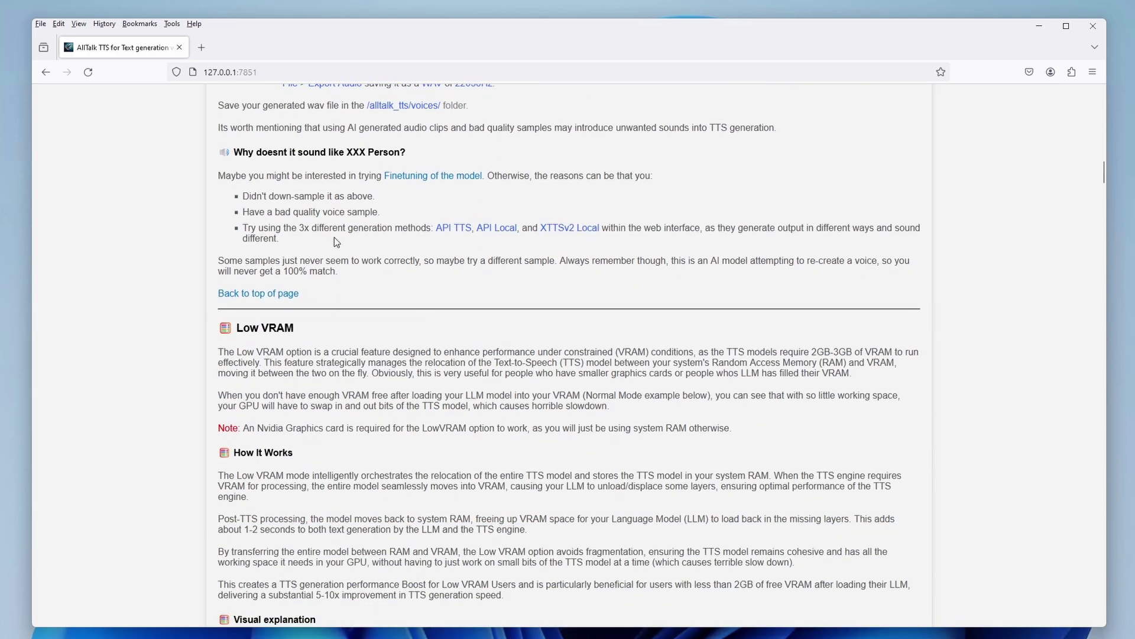
{"action": "scroll", "coordinate": [277, 273], "scroll_direction": "down", "scroll_amount": 3}
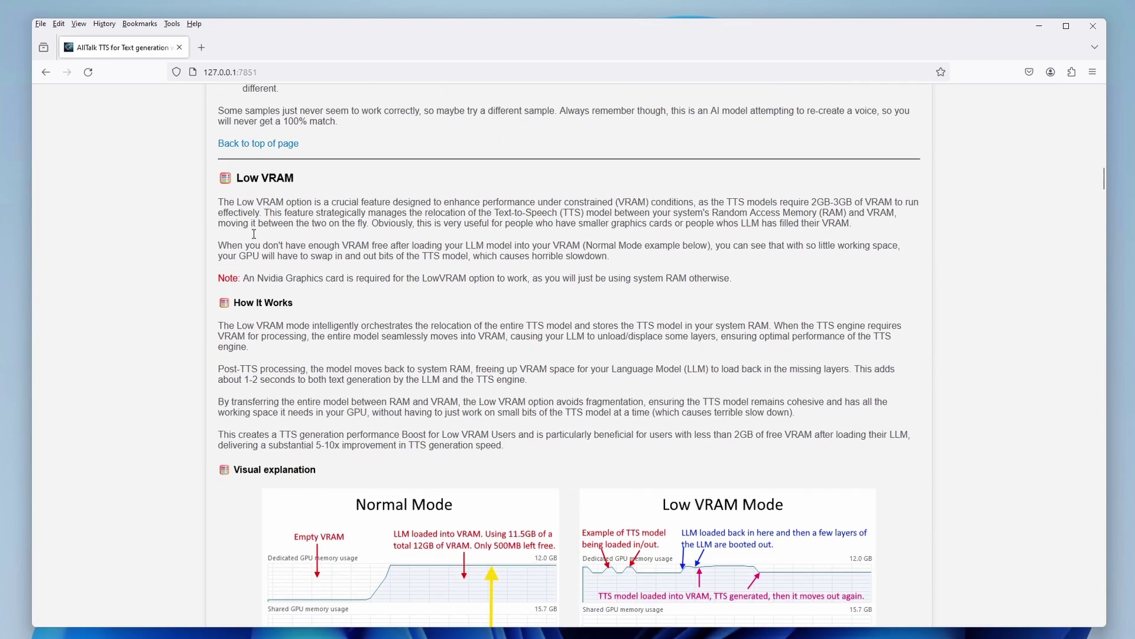